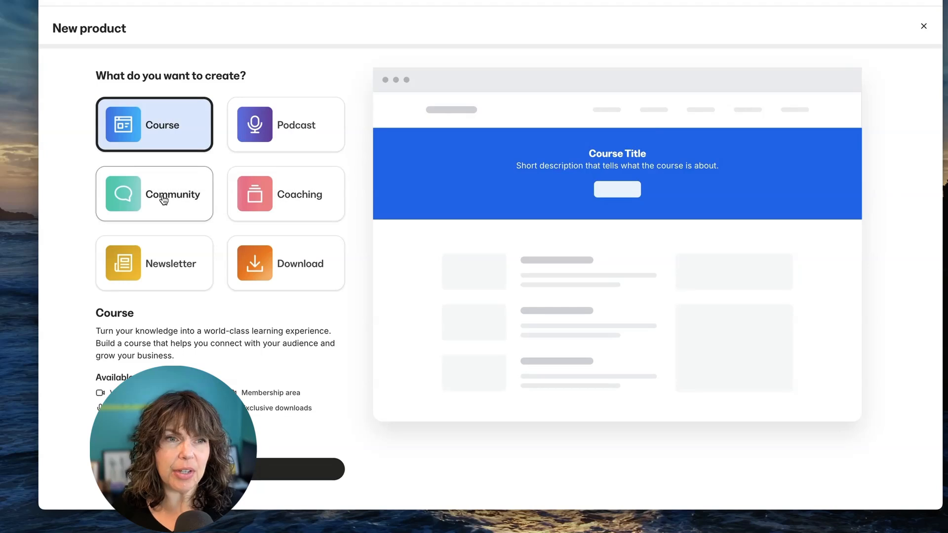
Step: Create a new Community product with an access group named "Walk it Off Toolkit Support" and continue to its pricing
click(163, 199)
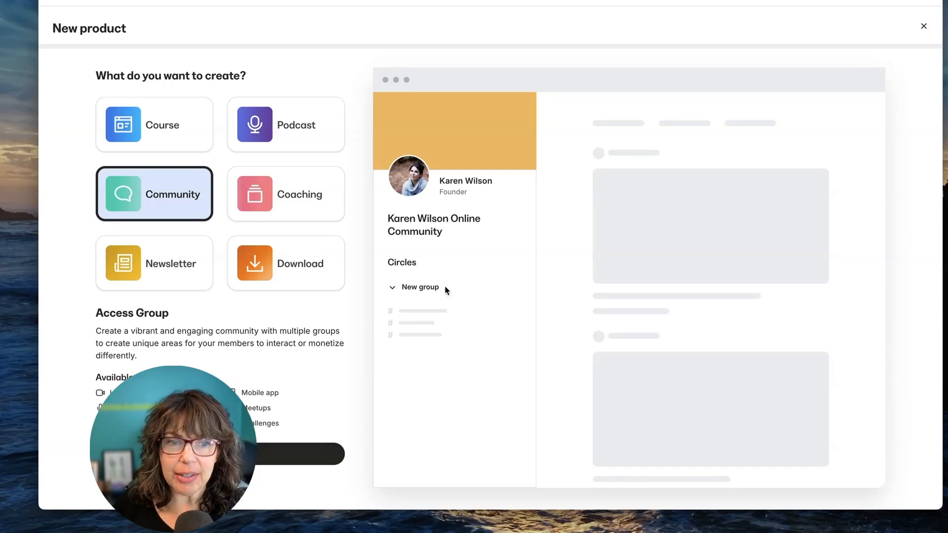
click(220, 454)
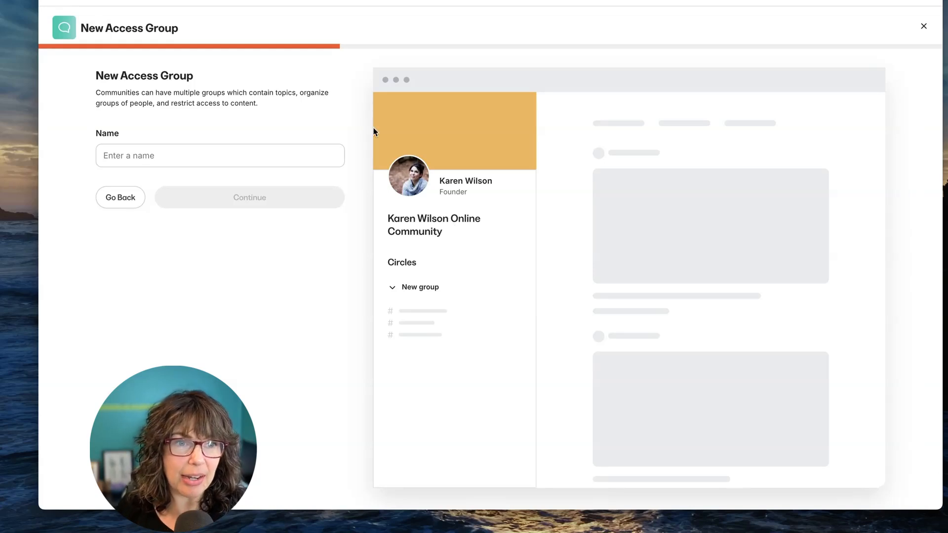
click(211, 156)
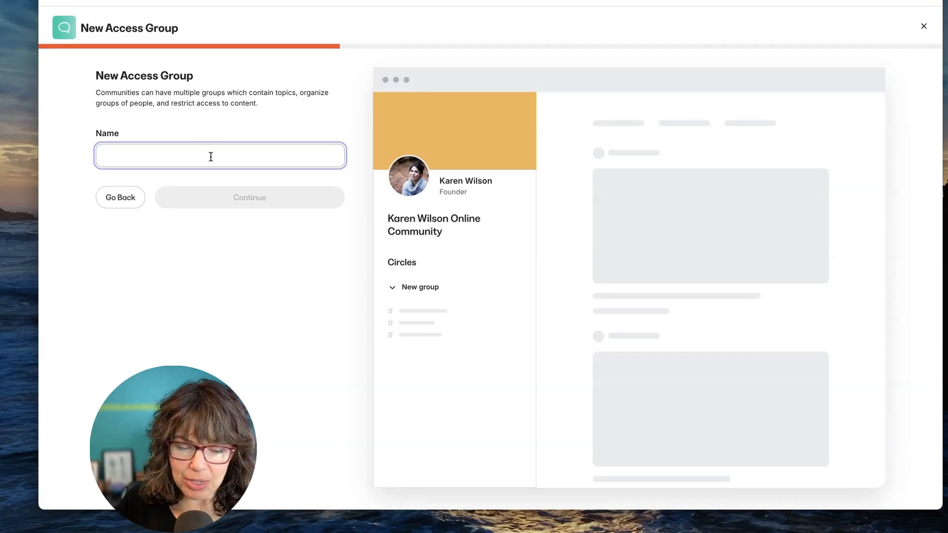
text(Walk)
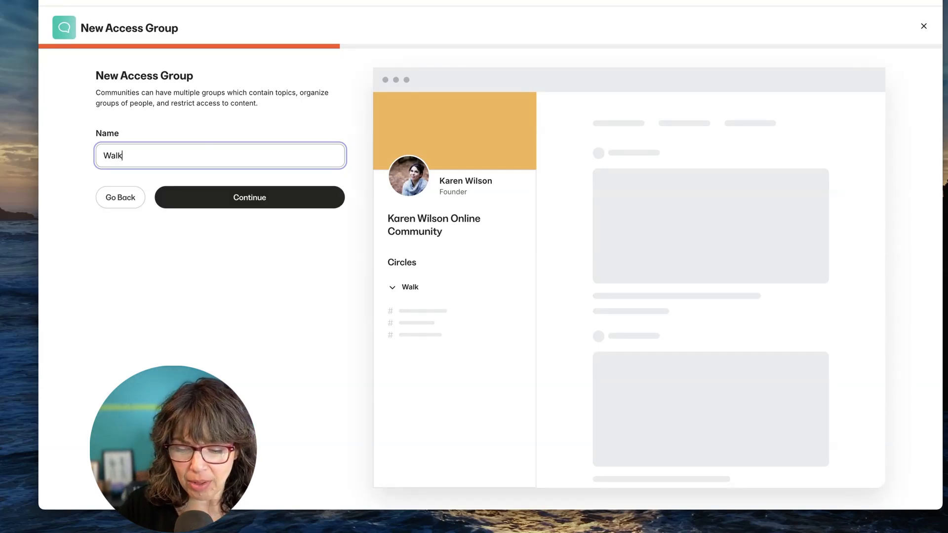
text( i)
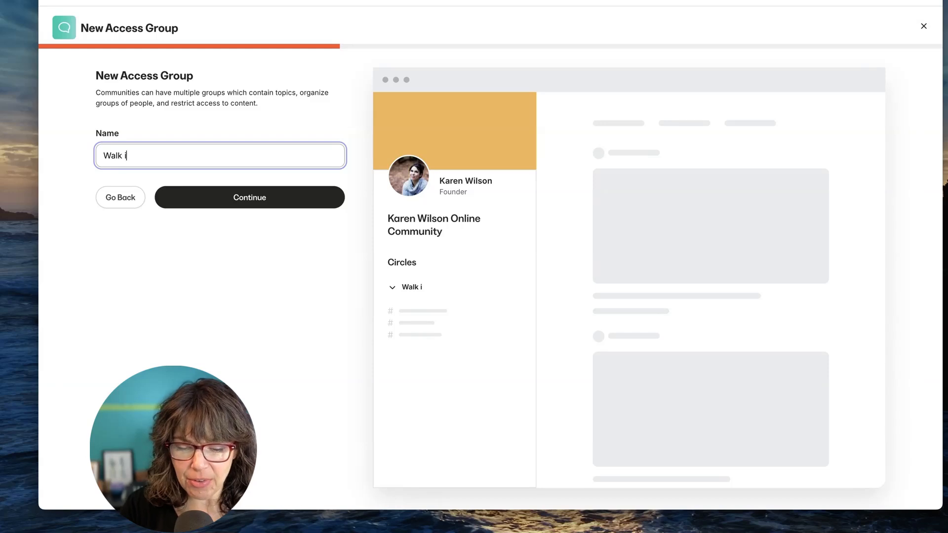
text(t Off )
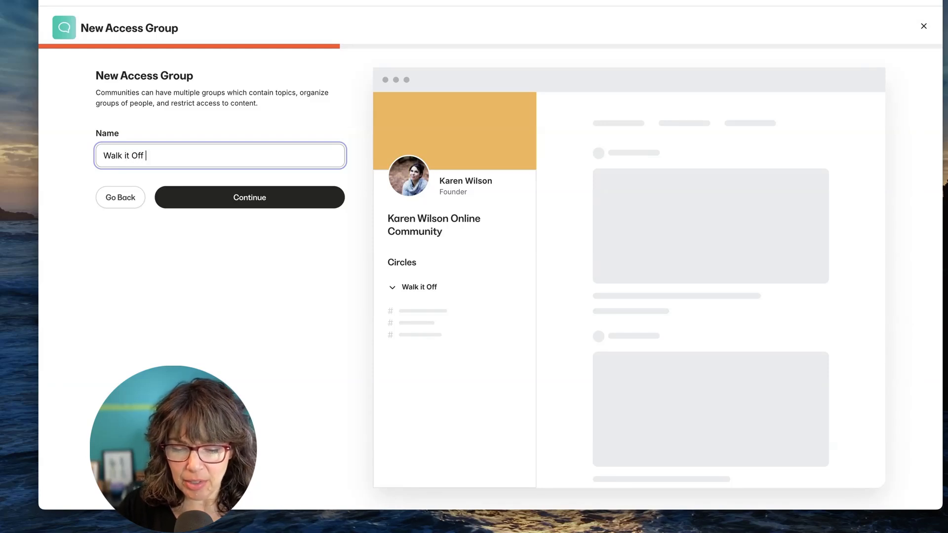
text(Toolk)
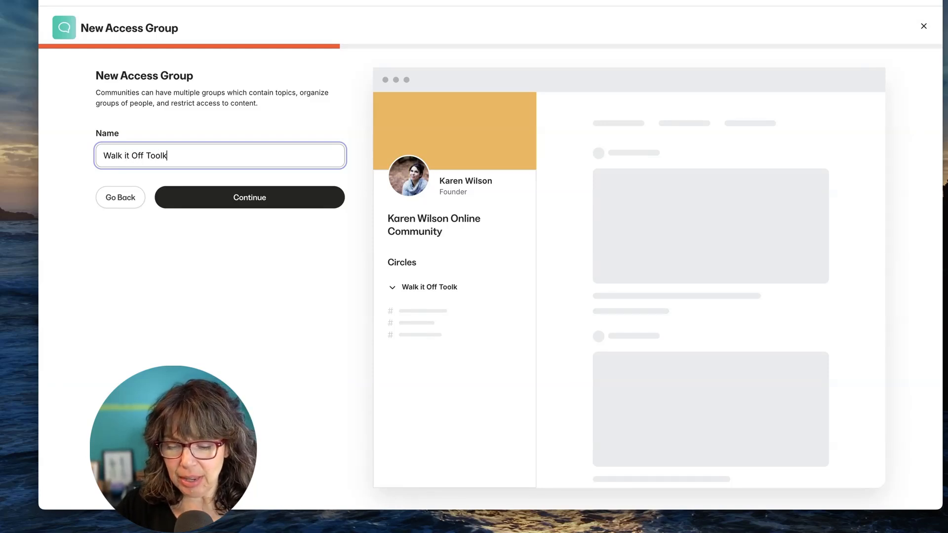
text(it S)
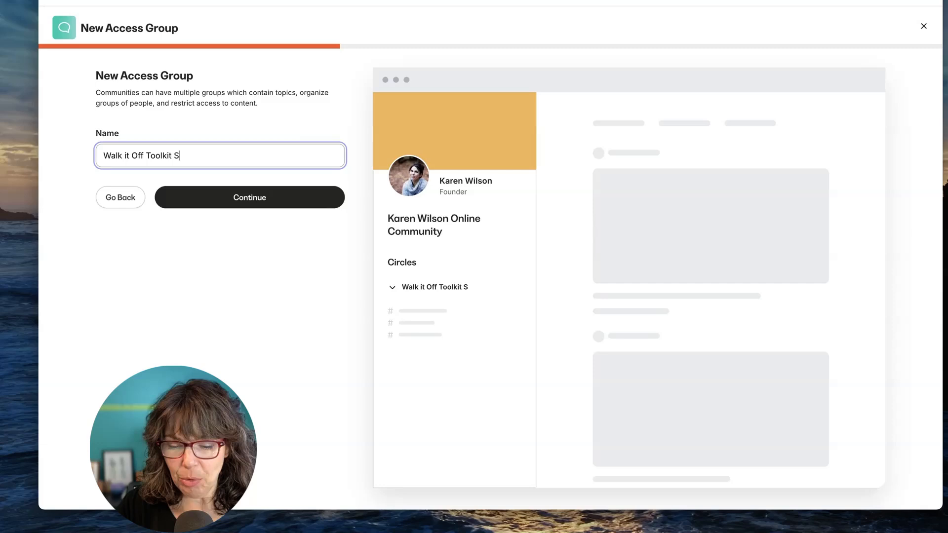
text(upport)
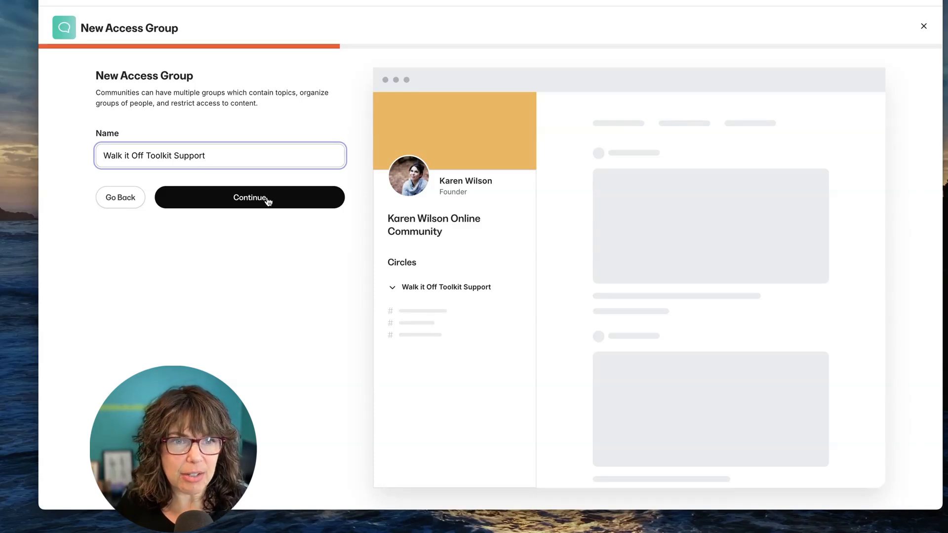
click(267, 200)
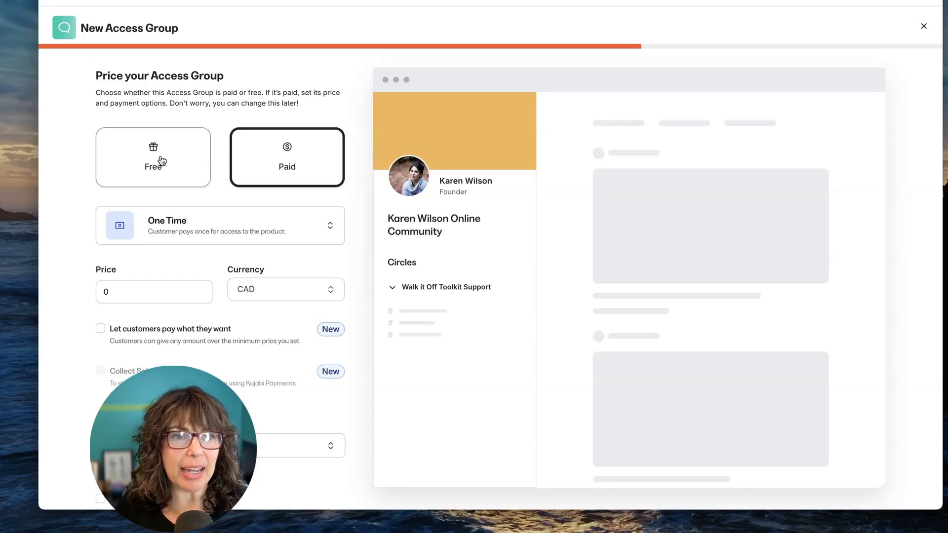
Step: Choose Kajabi Payments as the payment provider and review the options for a paid access group
scroll(182, 211, down, 3)
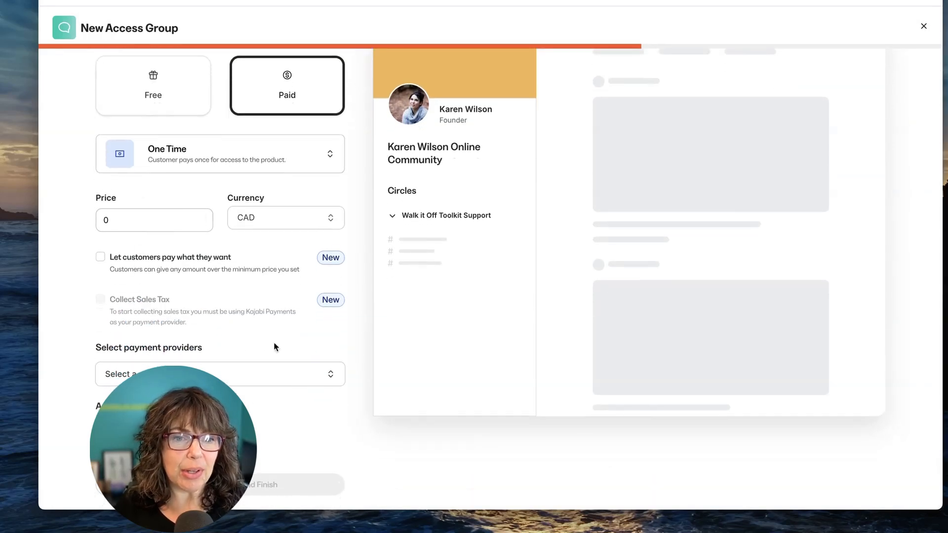
click(332, 375)
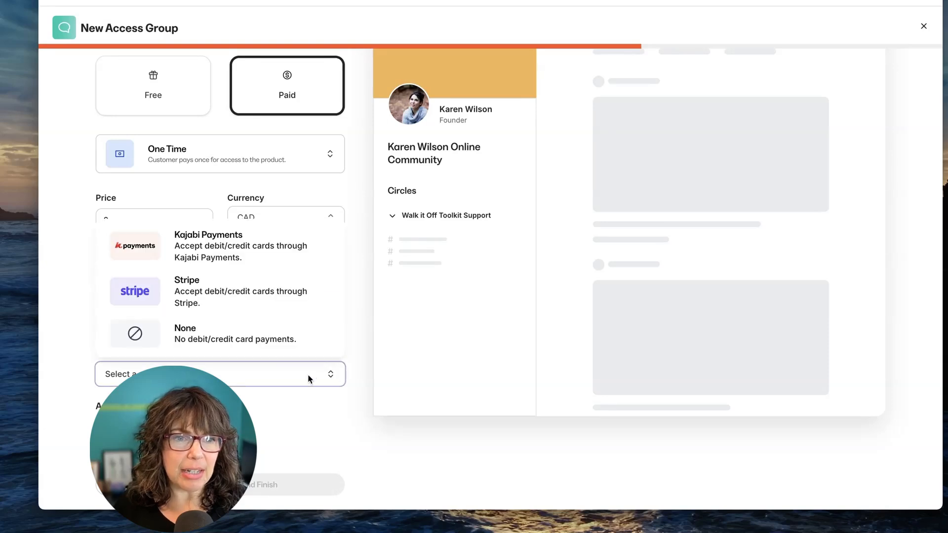
click(290, 246)
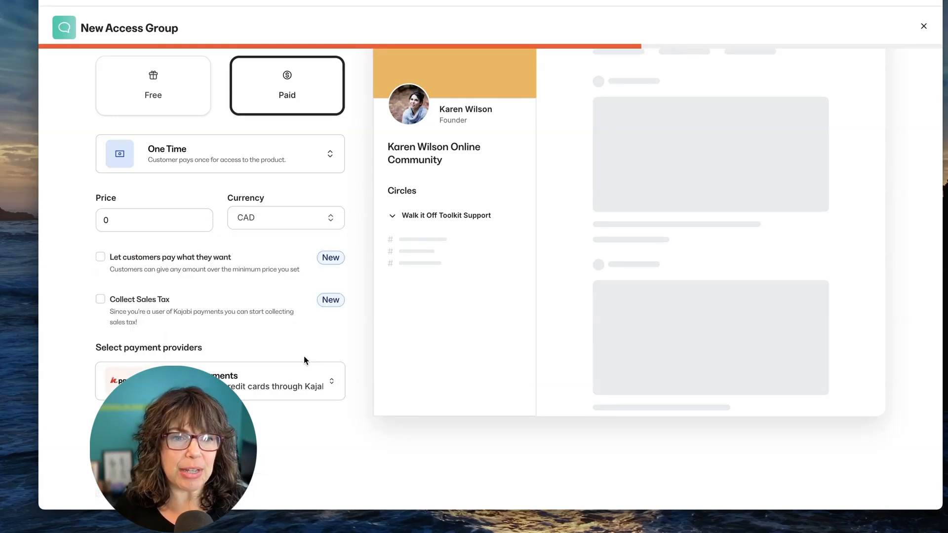
scroll(275, 340, down, 3)
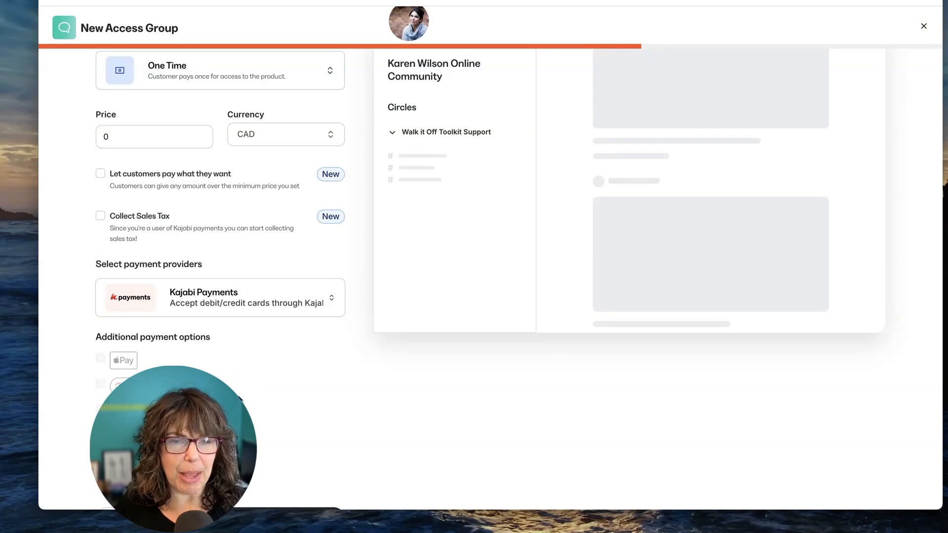
mouse_move(232, 358)
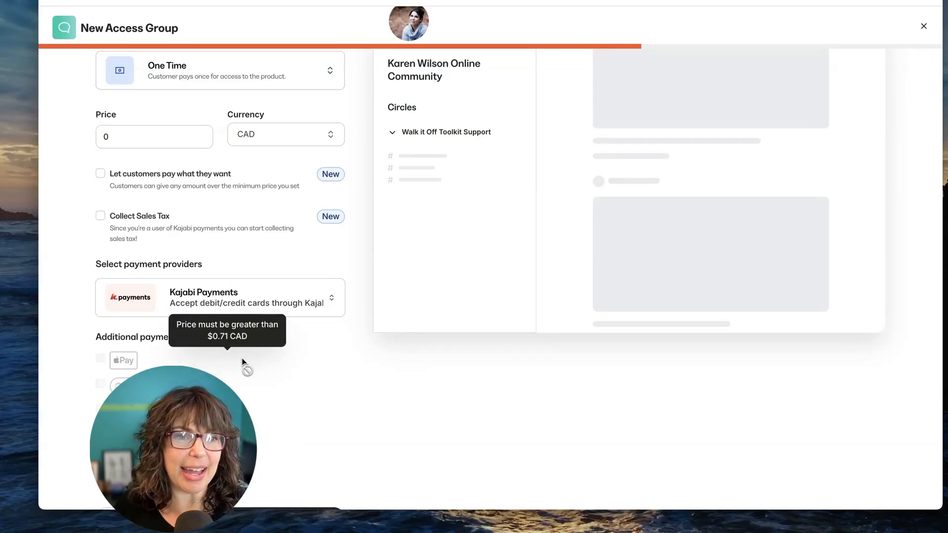
scroll(244, 364, up, 3)
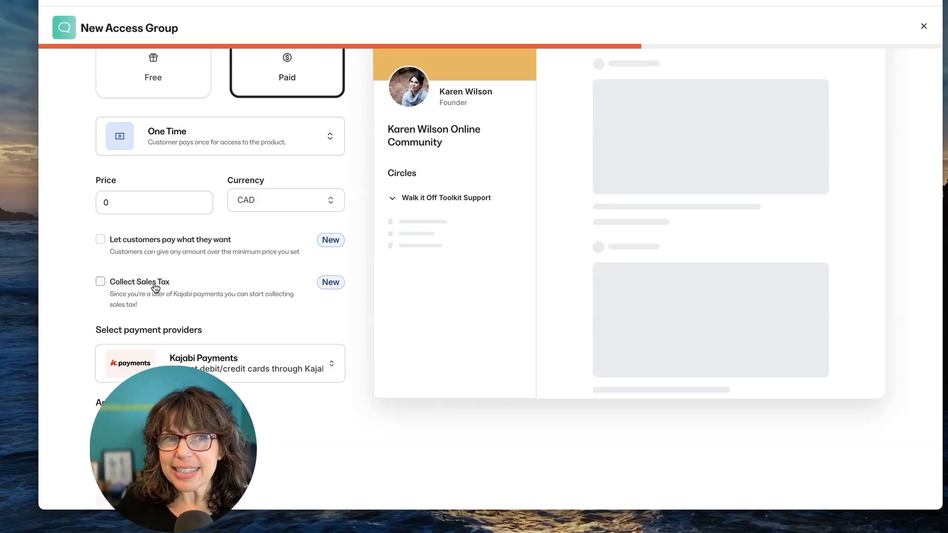
scroll(148, 296, up, 2)
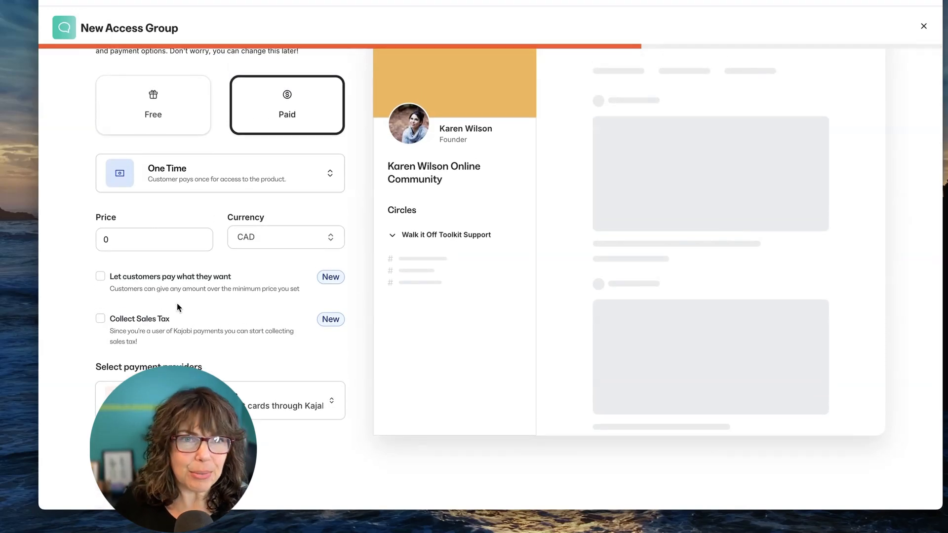
scroll(183, 301, up, 2)
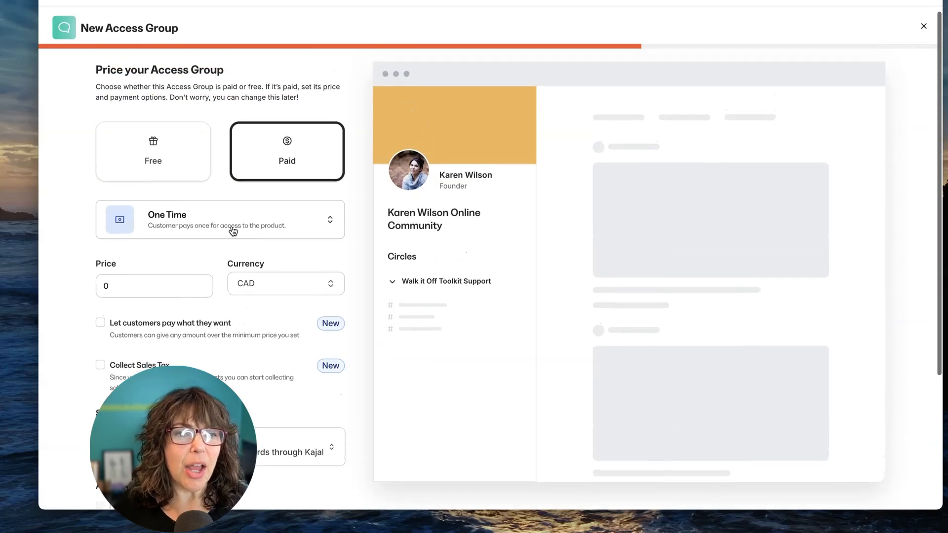
Step: Make the access group free and save it to finish the setup
click(170, 162)
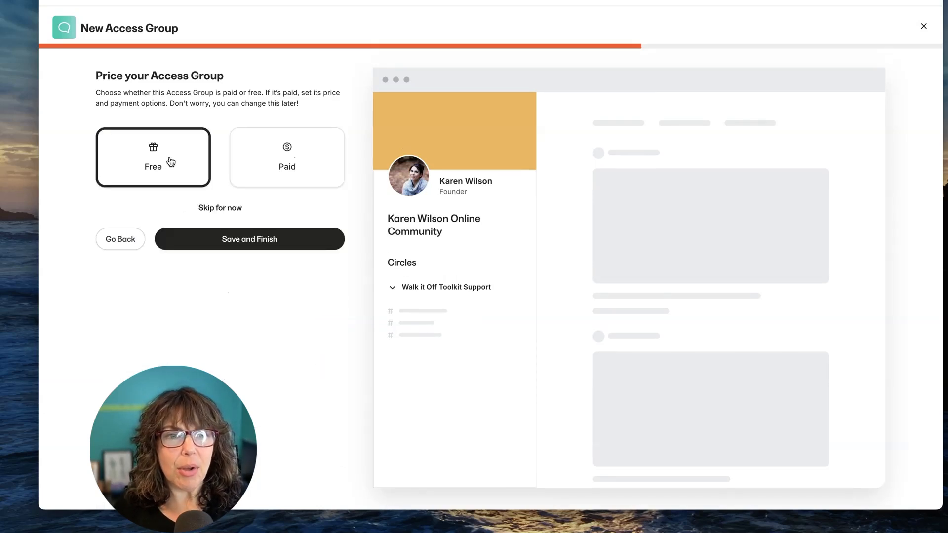
click(274, 243)
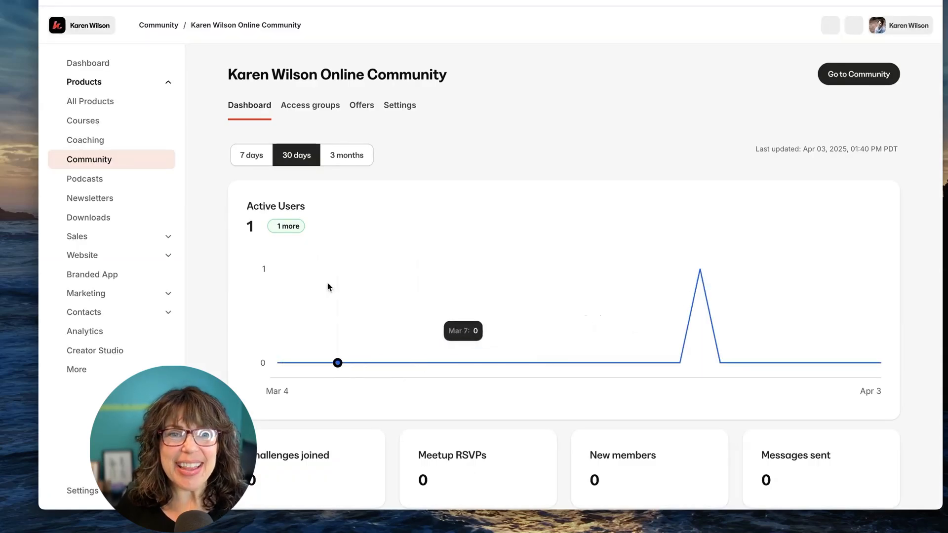
Step: Review the community's access groups, its offers, and its title, description and cover image settings
click(308, 109)
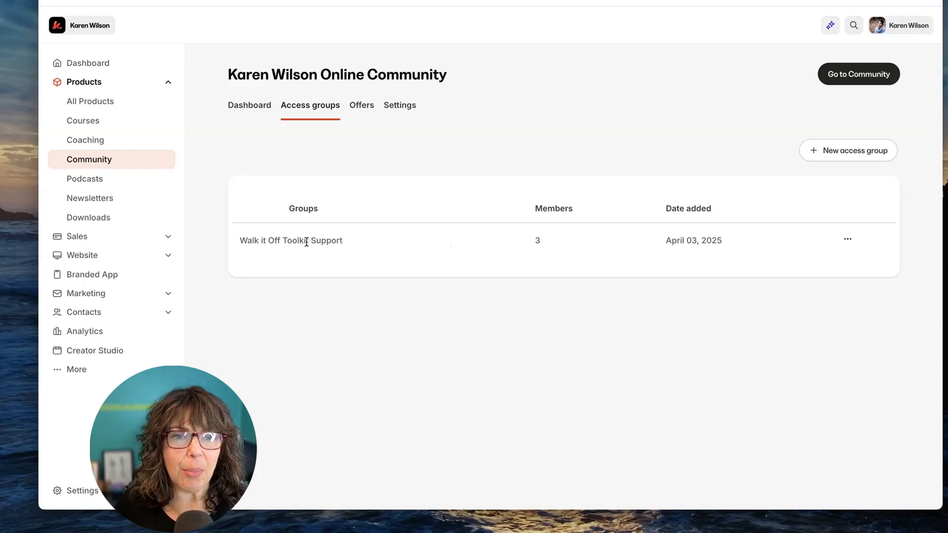
click(362, 106)
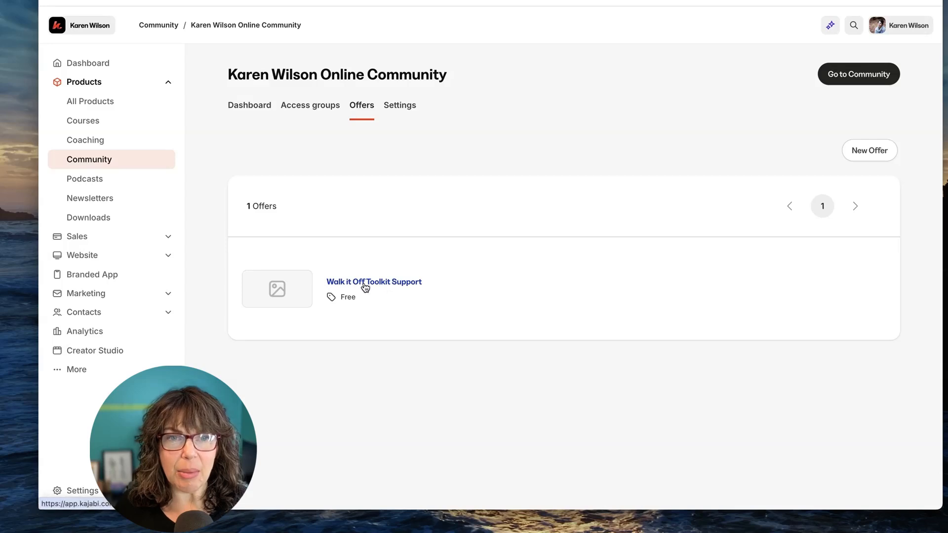
click(401, 106)
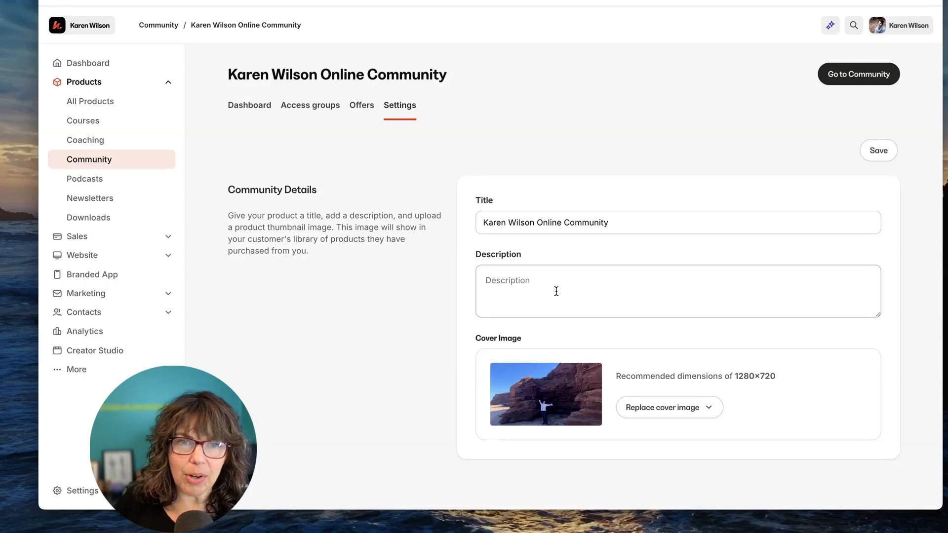
click(497, 223)
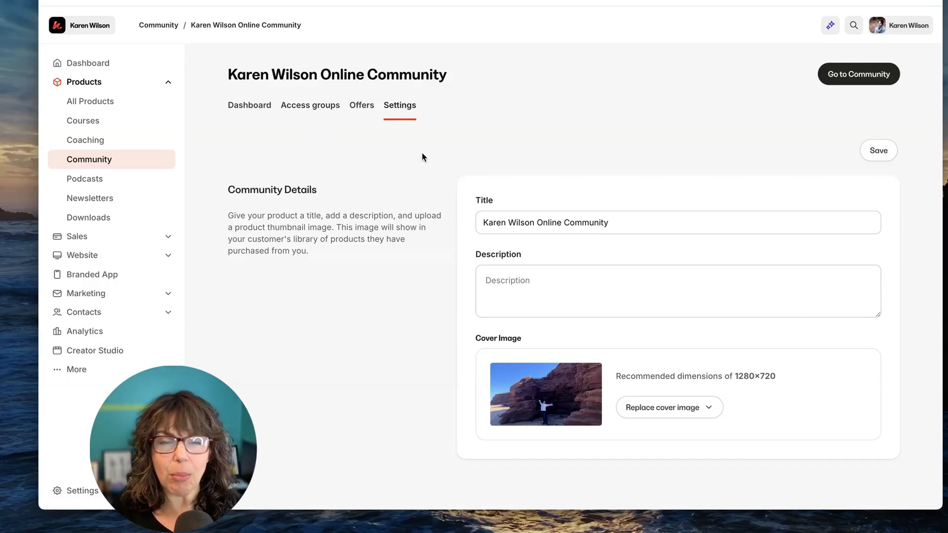
click(306, 110)
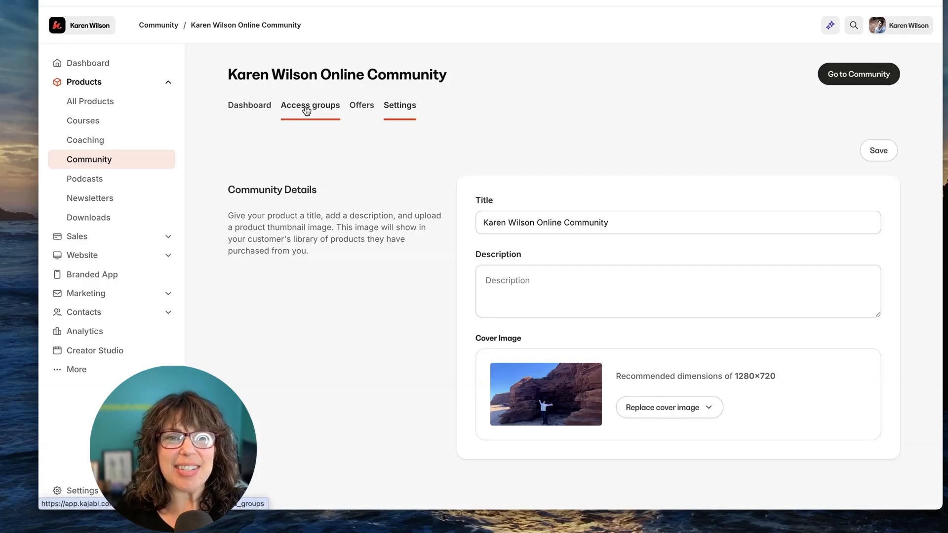
Step: Go to the live community and set 7.png from the Desktop as the Feed page's cover photo, saving the change
click(858, 78)
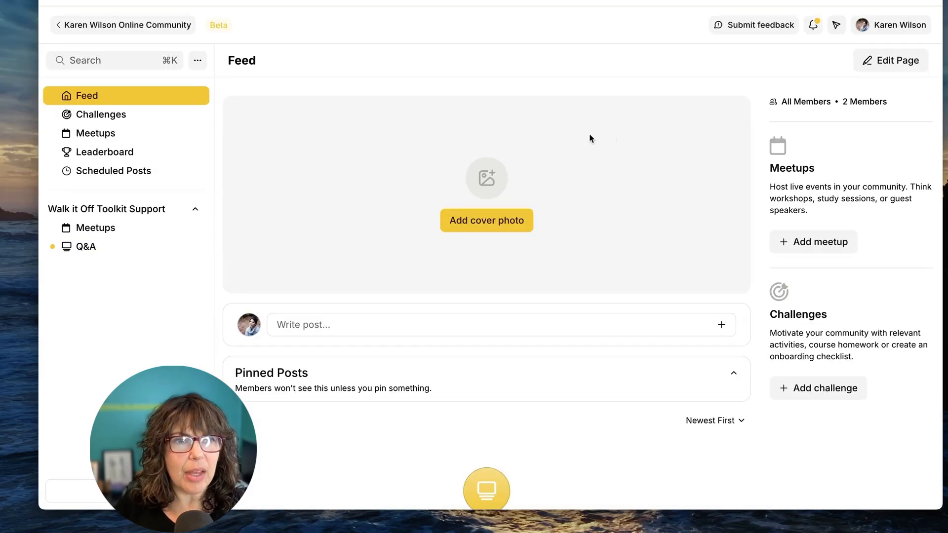
scroll(552, 193, down, 2)
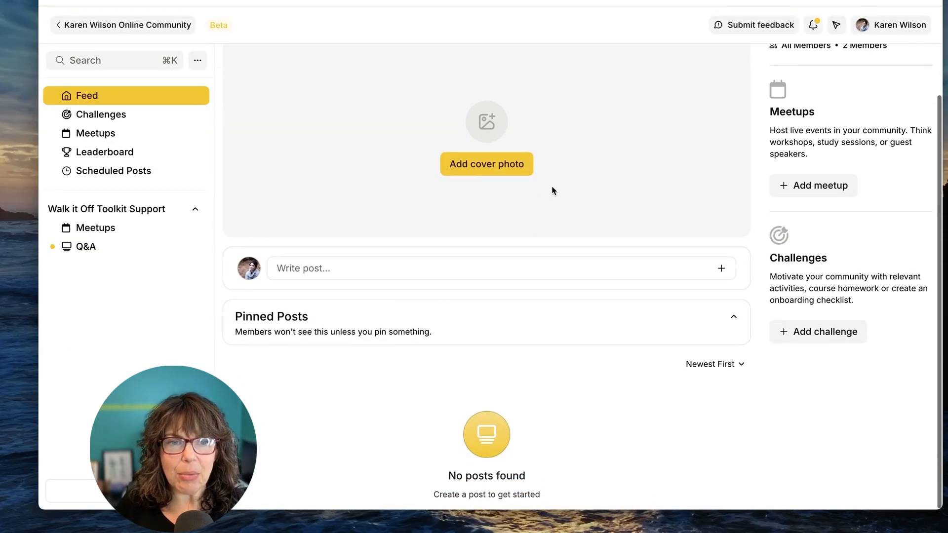
scroll(552, 191, up, 2)
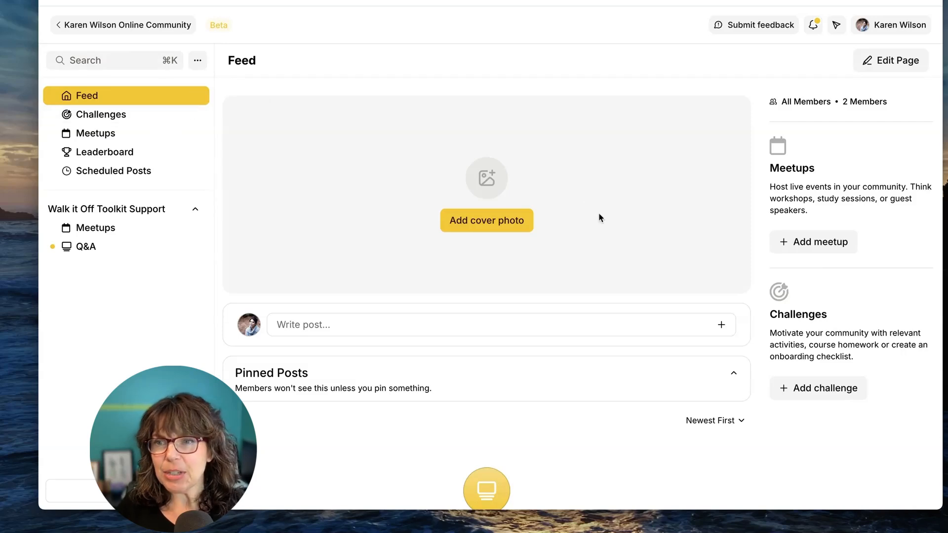
click(501, 225)
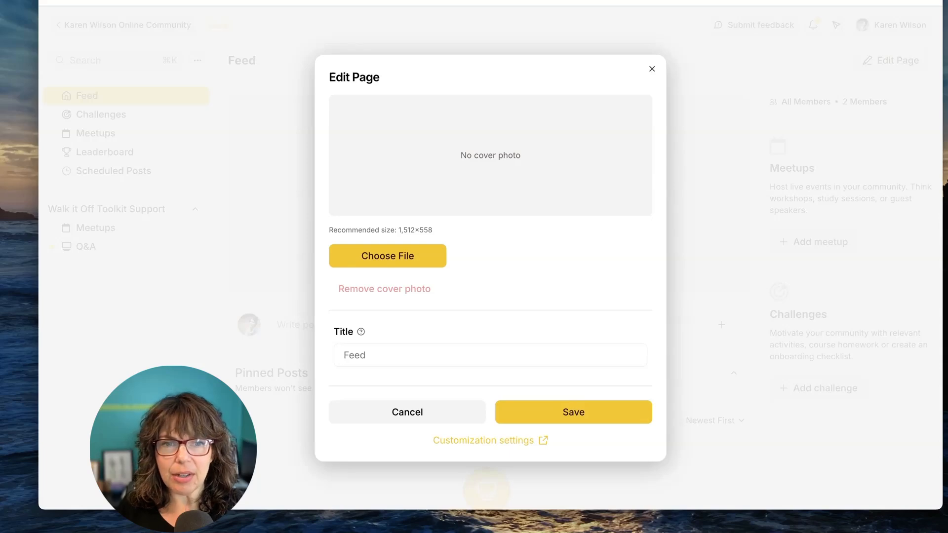
click(388, 259)
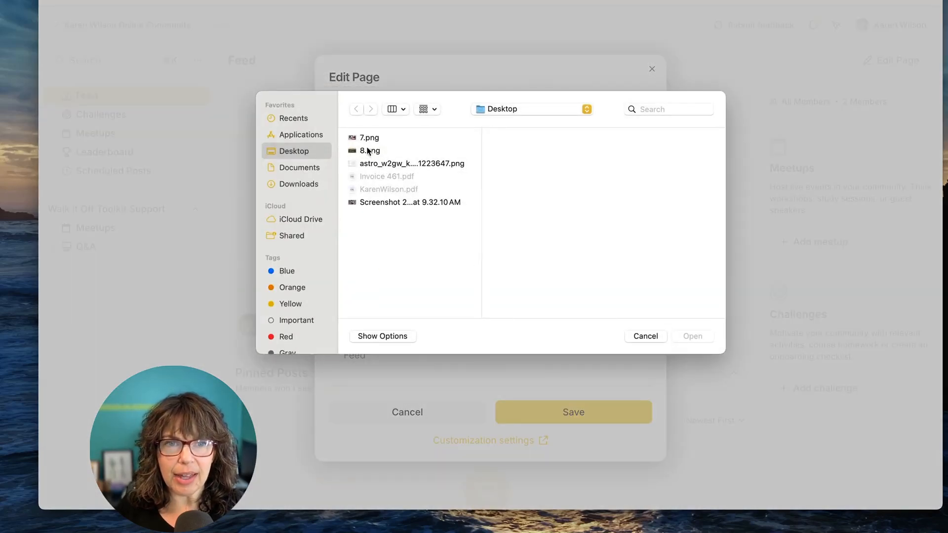
click(367, 138)
click(693, 336)
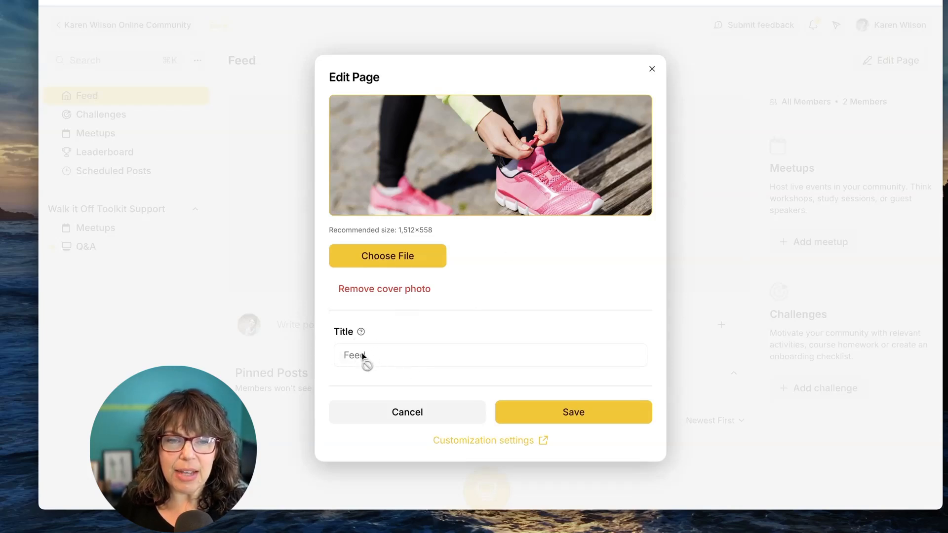
click(590, 417)
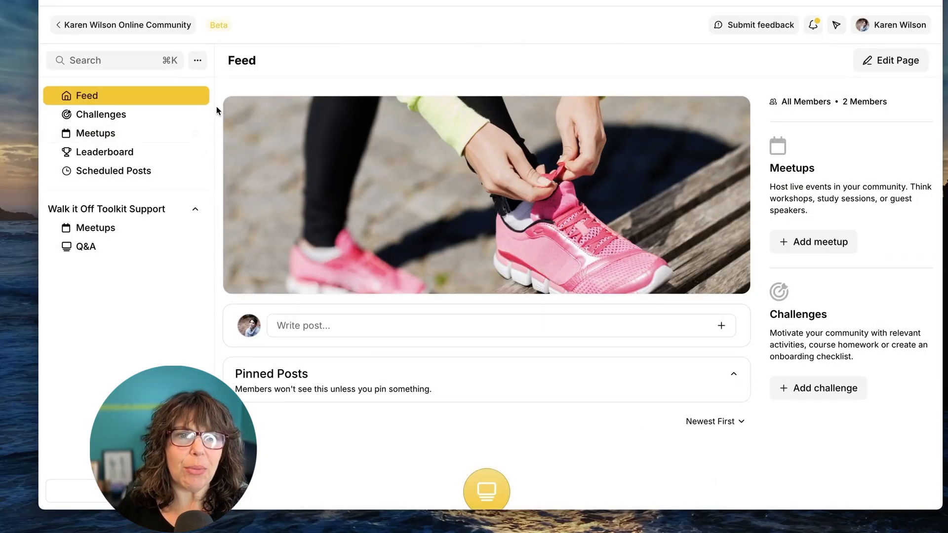
Step: Open the community's settings and review its details, including the guideline form and the advanced member and moderator alias fields
click(199, 63)
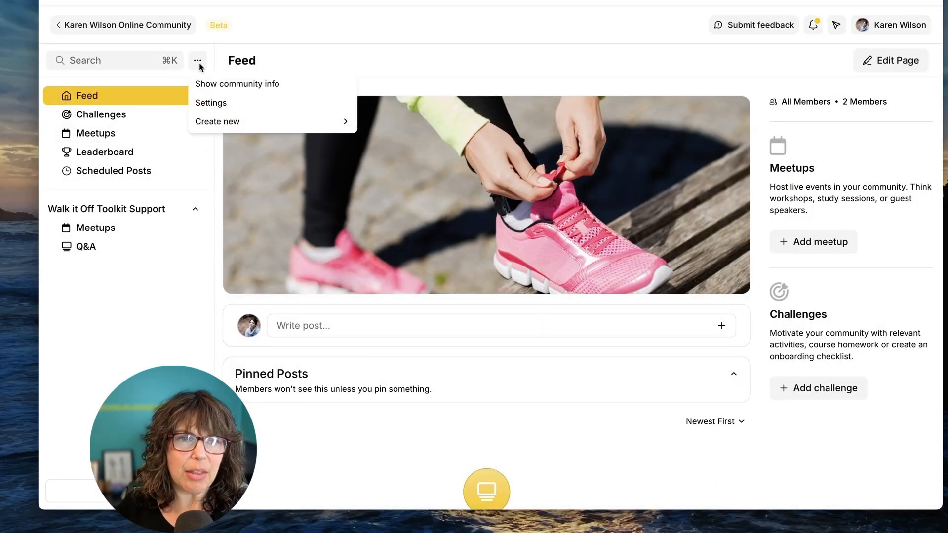
click(203, 101)
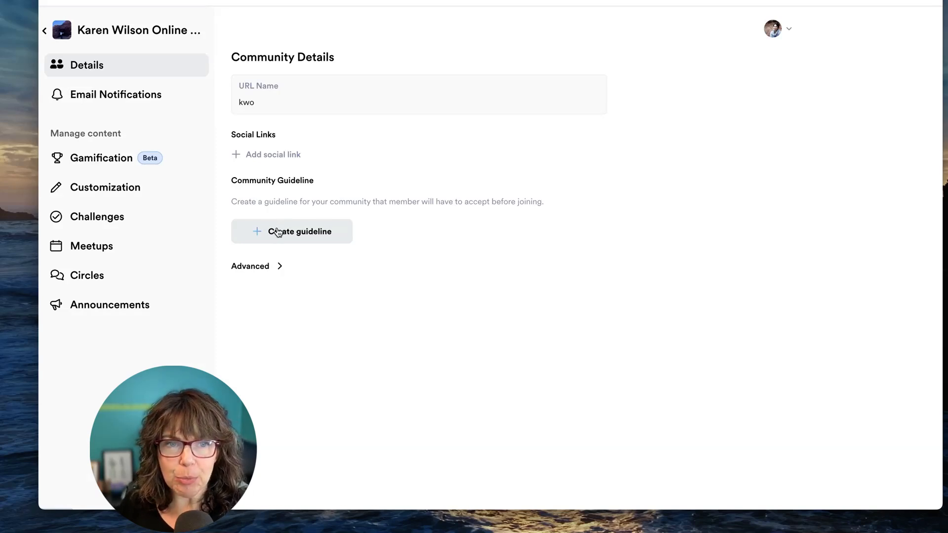
click(292, 234)
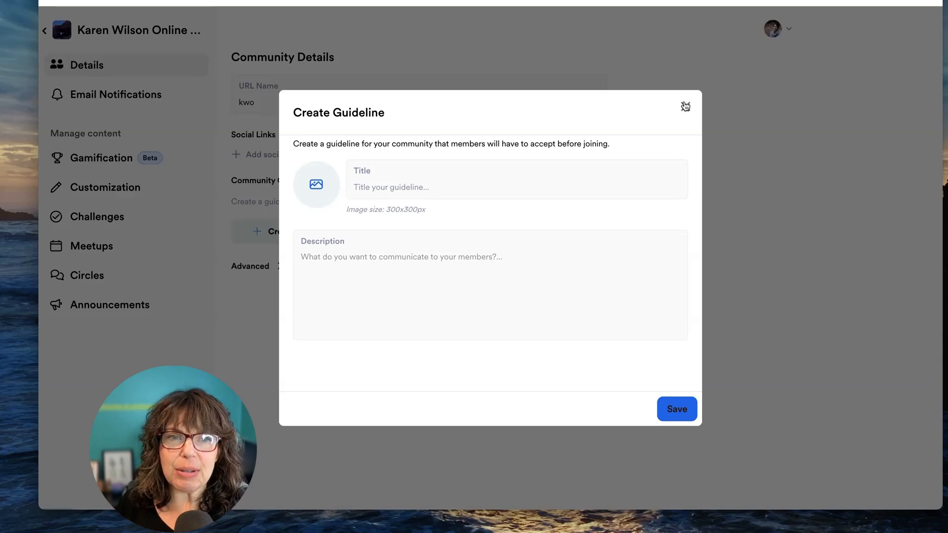
click(685, 106)
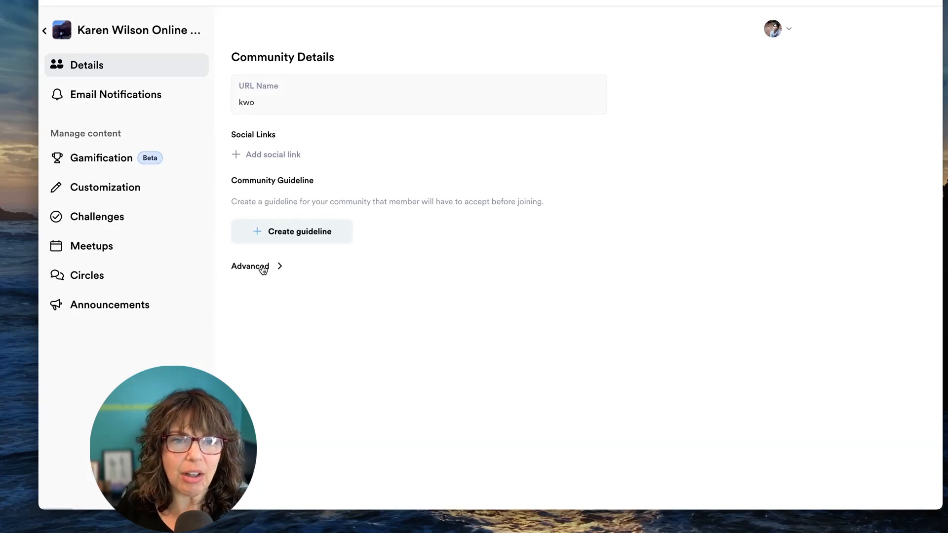
click(277, 267)
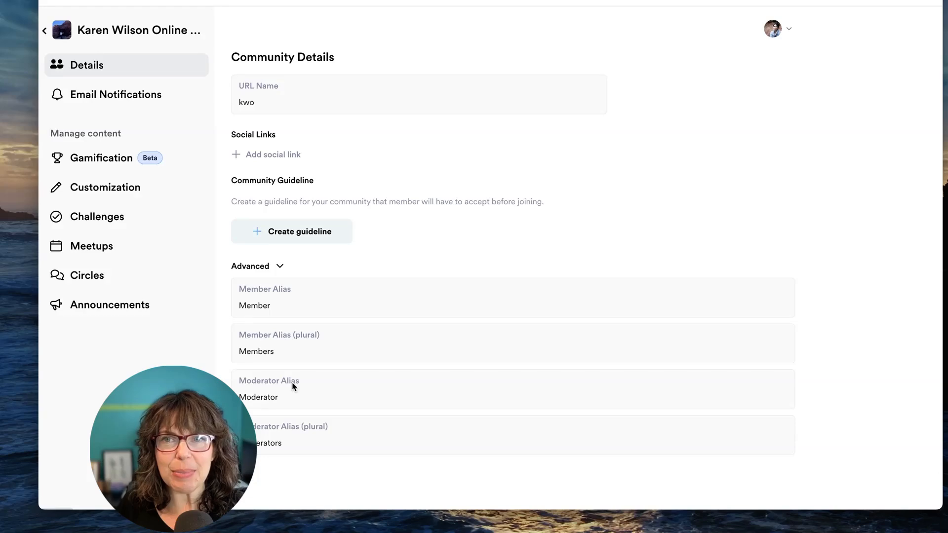
click(280, 268)
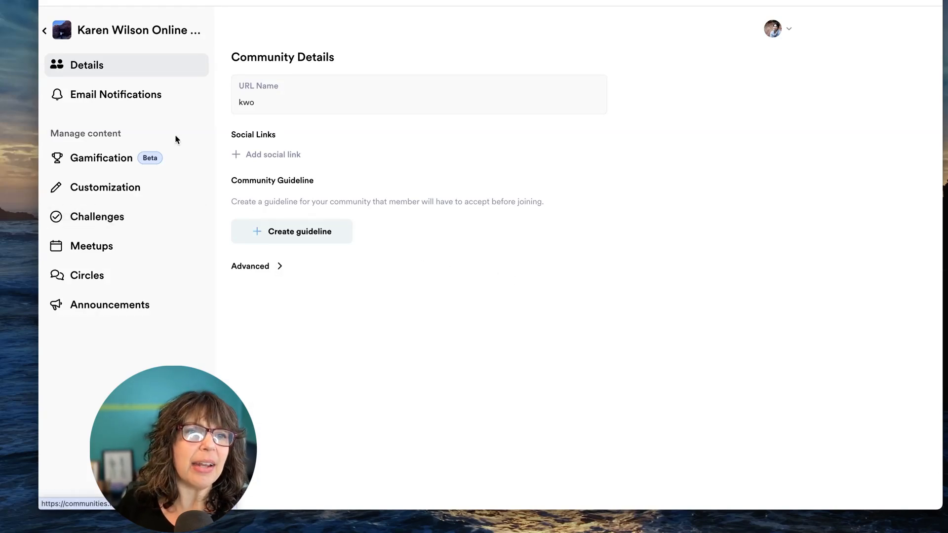
Step: Review the email notification controls for Circles, Challenge, Meetup, Live Room, Announcement and Weekly Digest
click(109, 92)
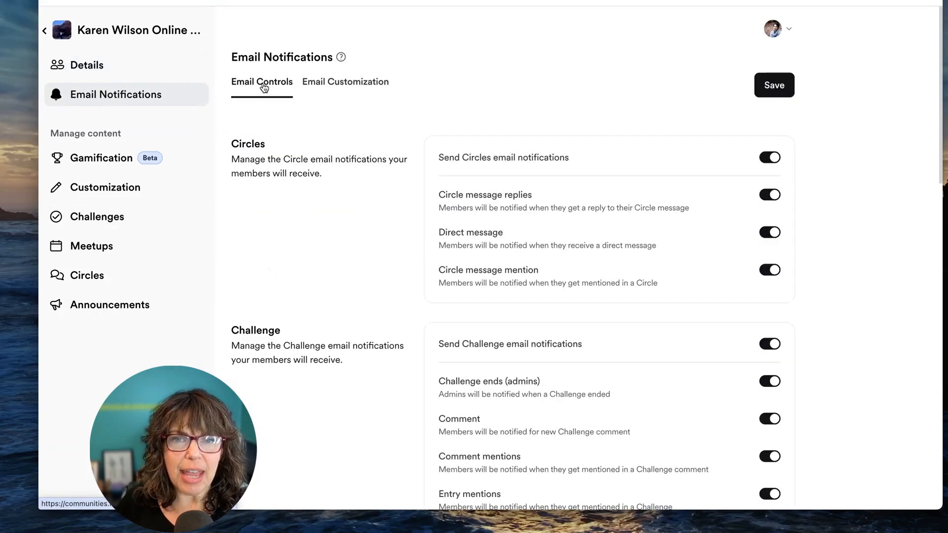
scroll(565, 151, down, 3)
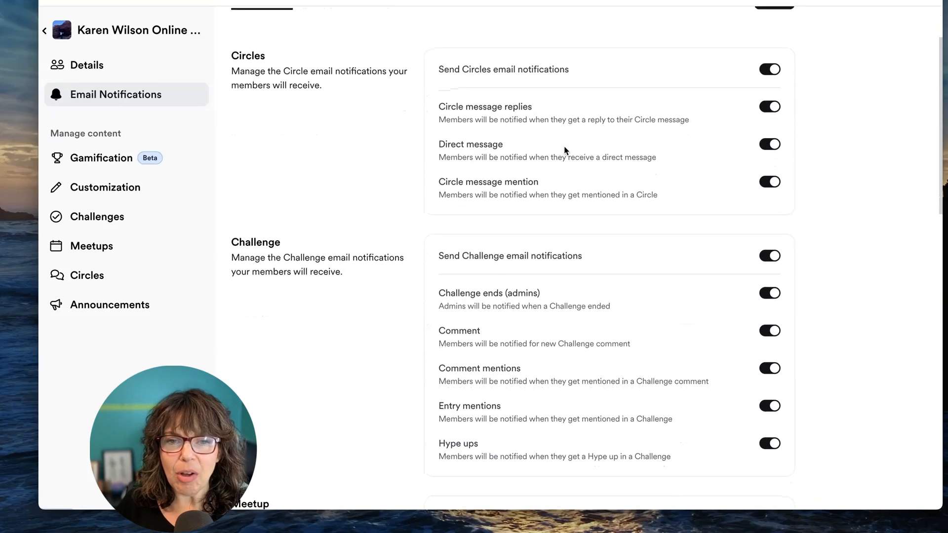
scroll(565, 149, down, 8)
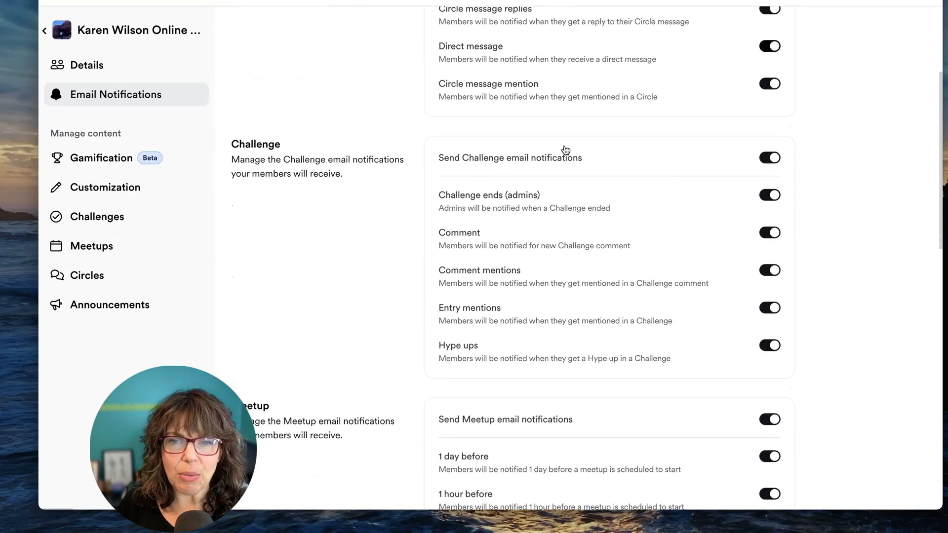
scroll(565, 150, down, 1)
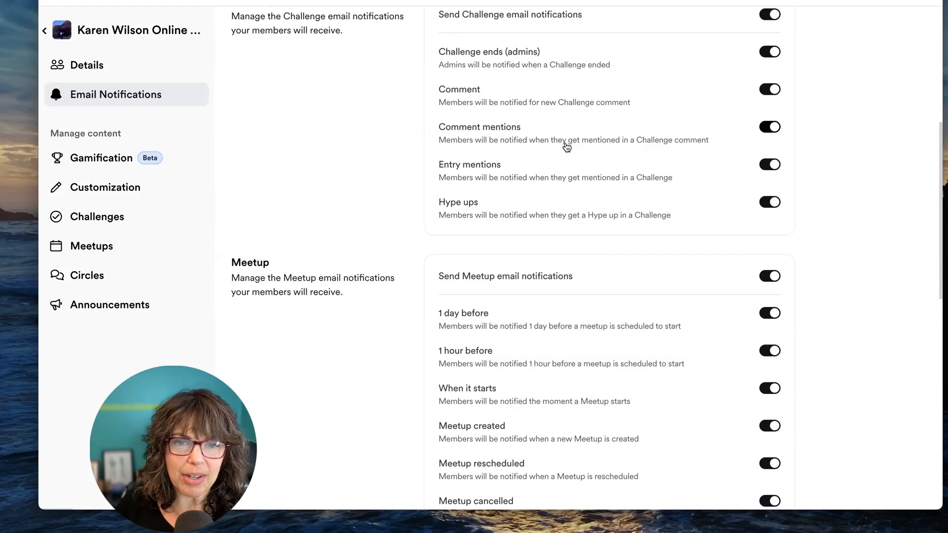
scroll(566, 147, down, 2)
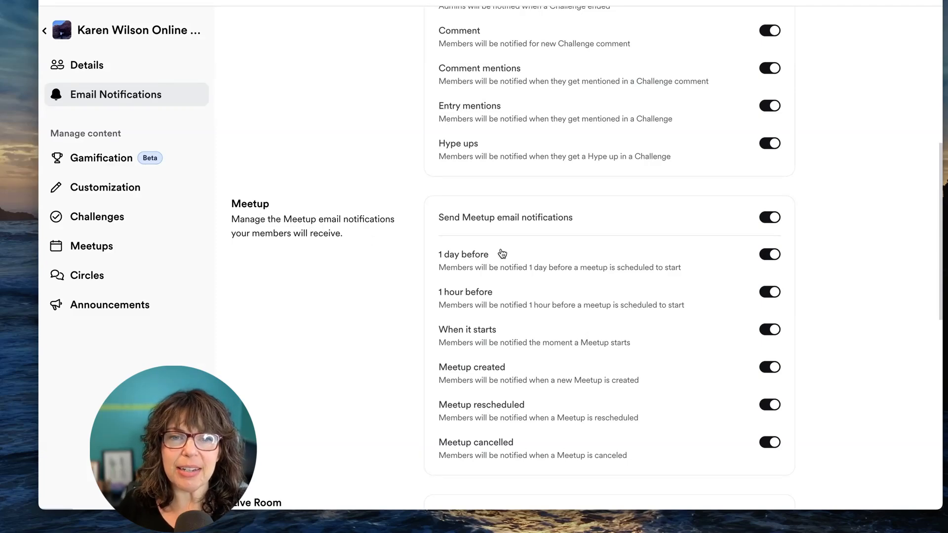
scroll(568, 257, down, 5)
scroll(567, 257, down, 4)
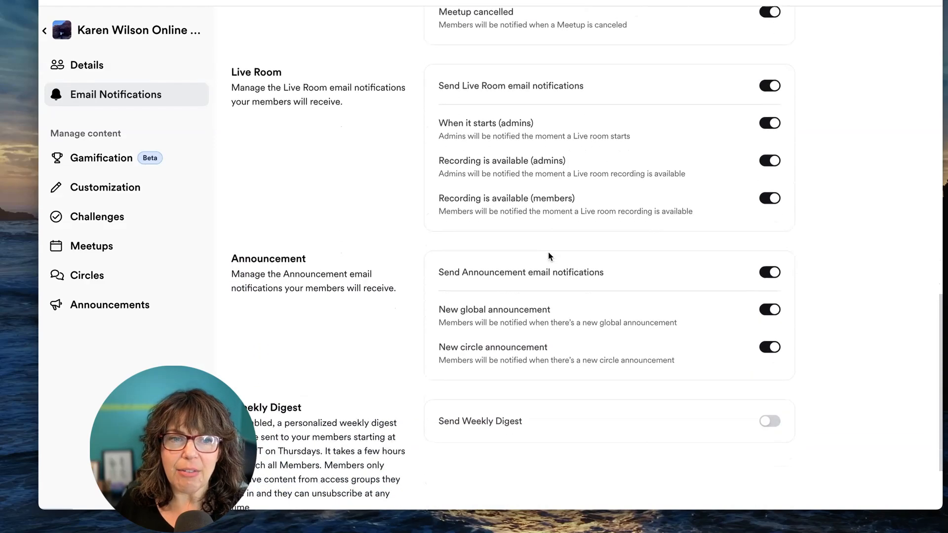
scroll(550, 256, down, 1)
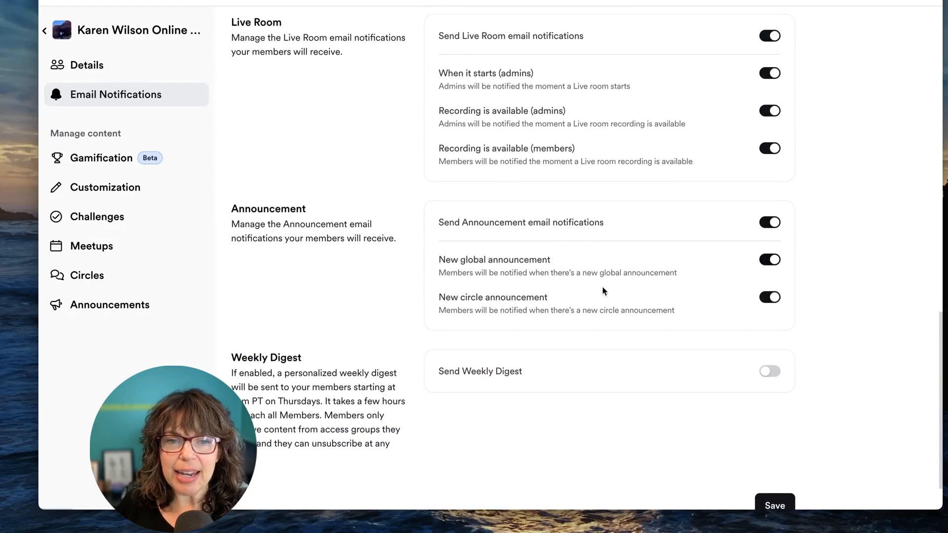
Step: Enable the Weekly Digest email for members and save the email notification settings
click(769, 371)
scroll(688, 347, down, 3)
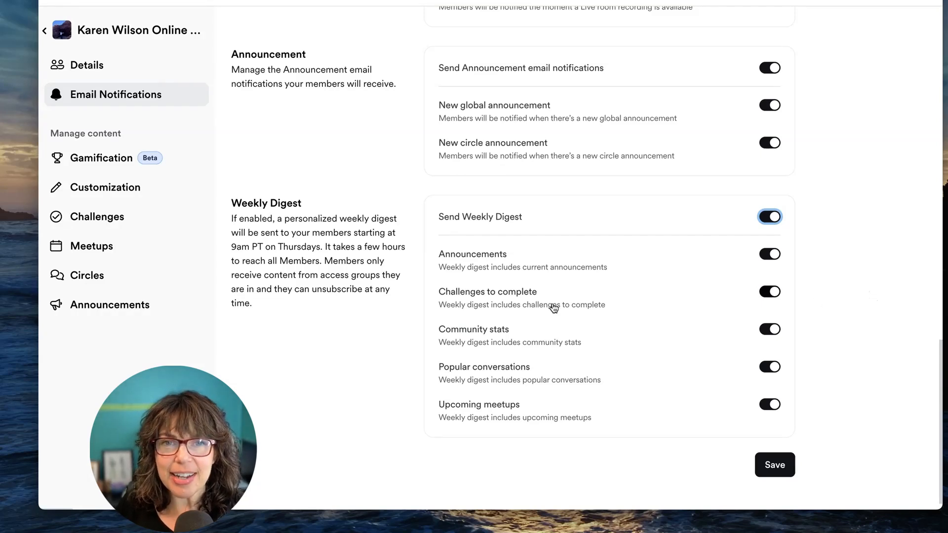
scroll(627, 299, up, 1)
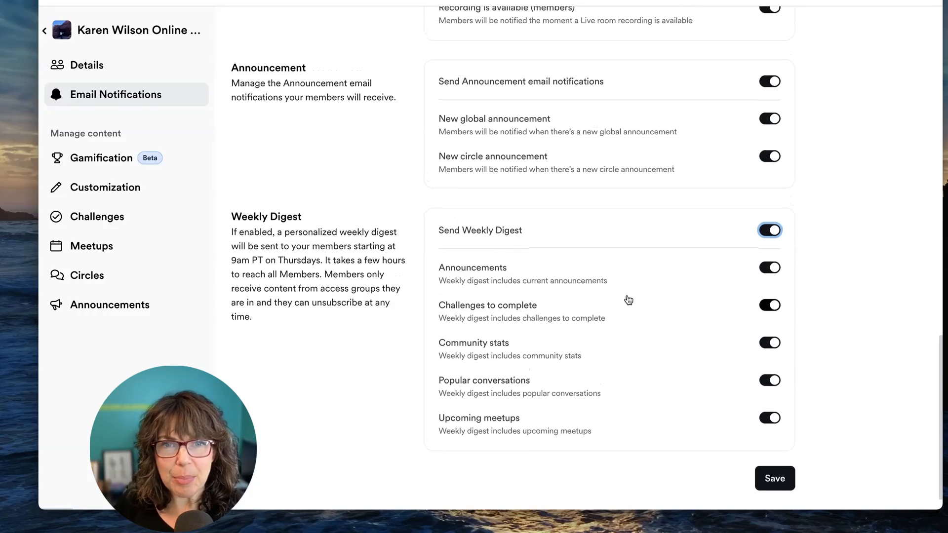
scroll(622, 325, down, 1)
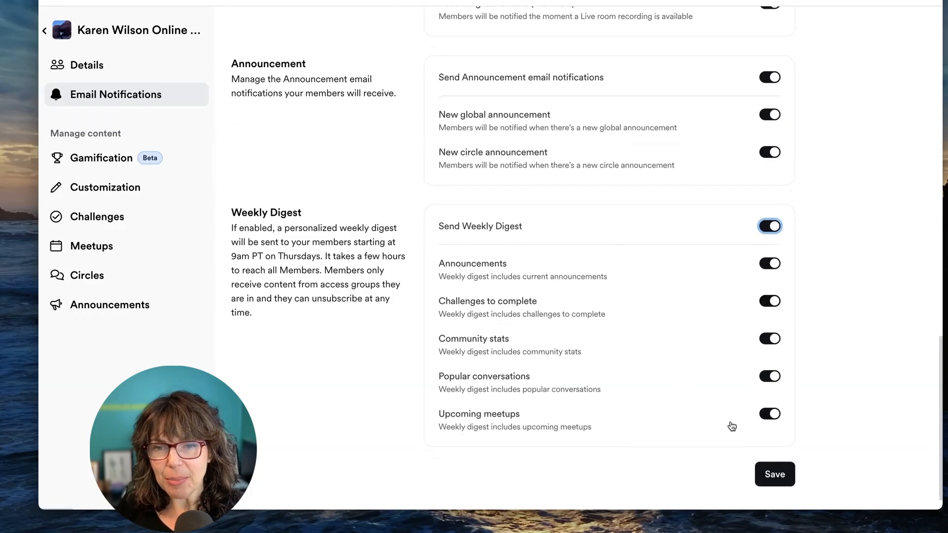
click(776, 475)
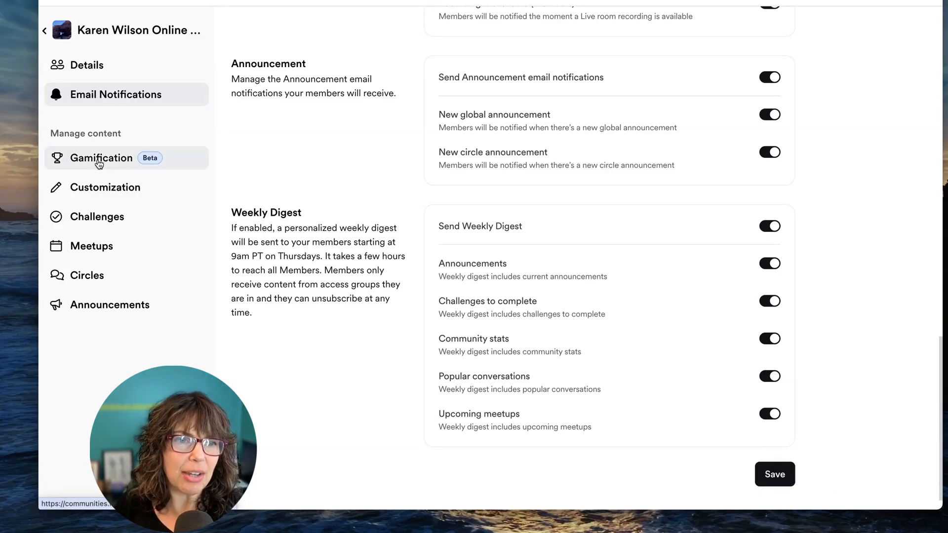
Step: Review the Gamification settings for member titles and the rules for awarding points
click(96, 160)
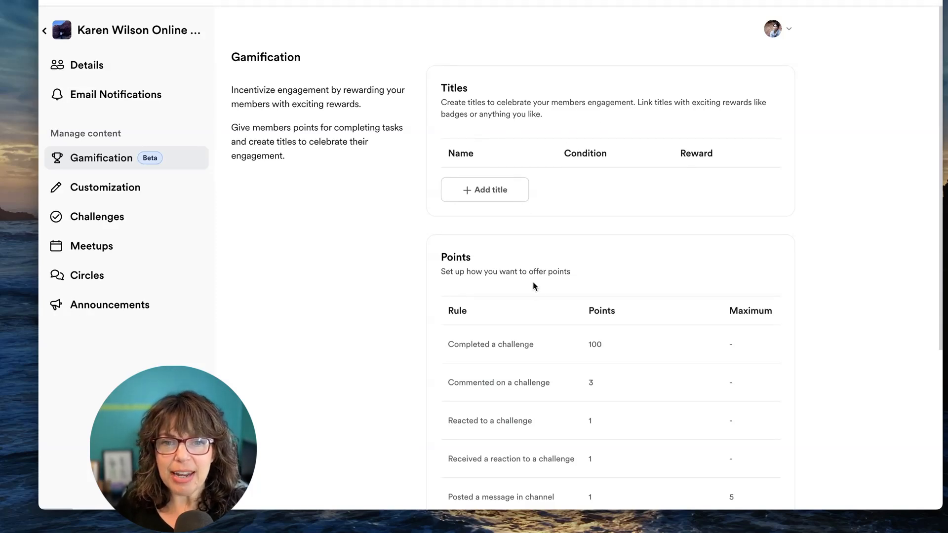
scroll(544, 289, down, 3)
scroll(543, 288, up, 3)
Step: Review the community's home page choices and branding presets in Customization, previewing the branding in dark and light mode
click(123, 192)
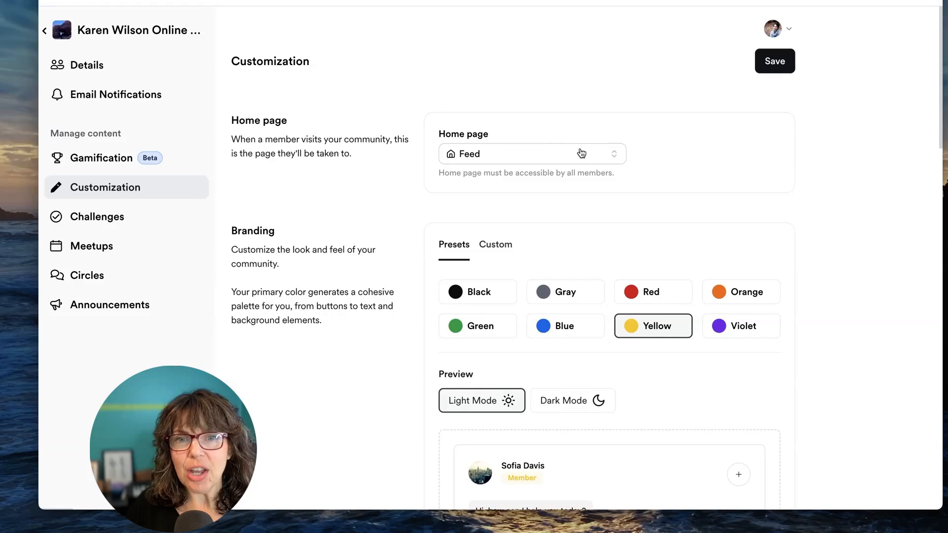
click(614, 162)
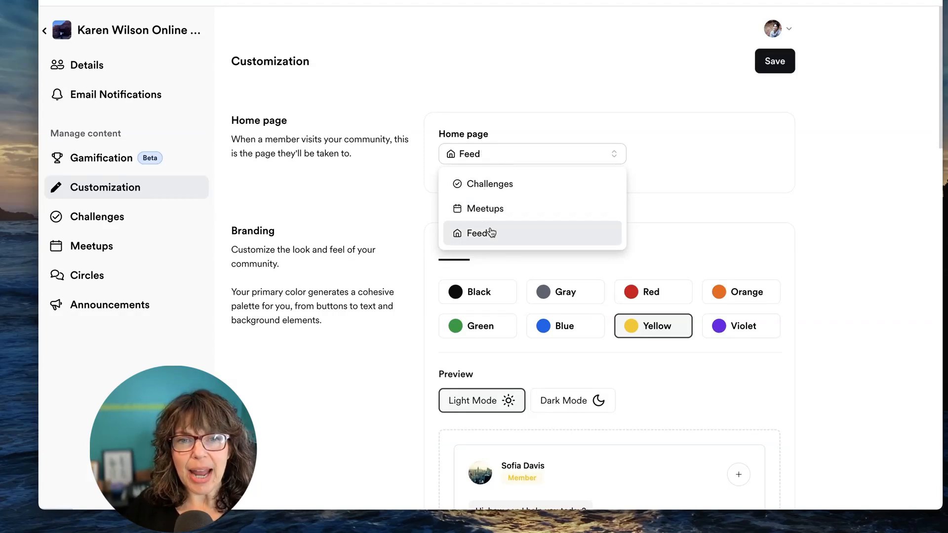
click(399, 171)
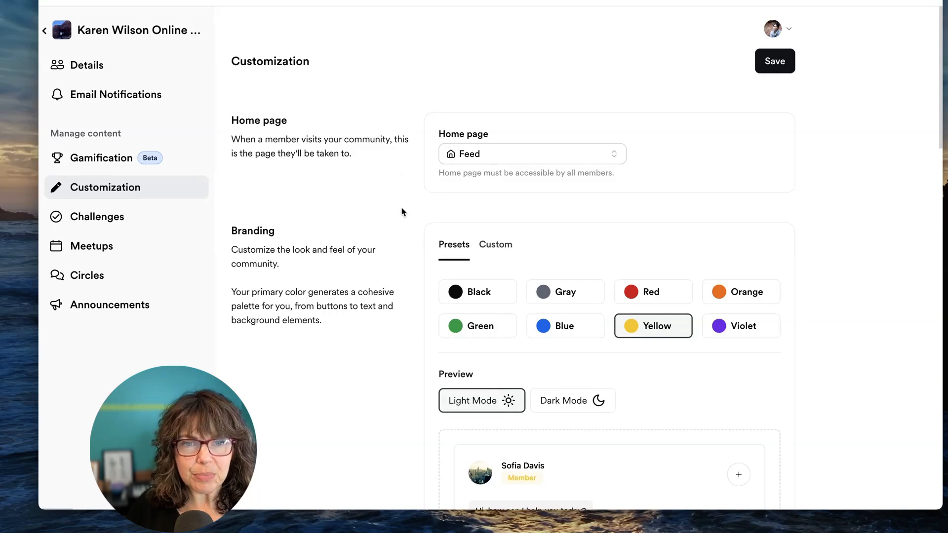
scroll(531, 244, down, 4)
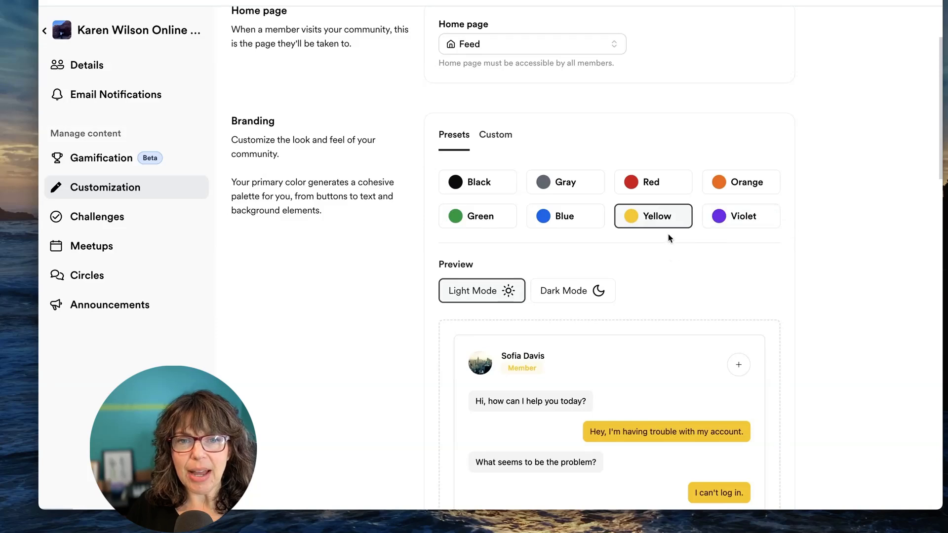
scroll(668, 243, down, 2)
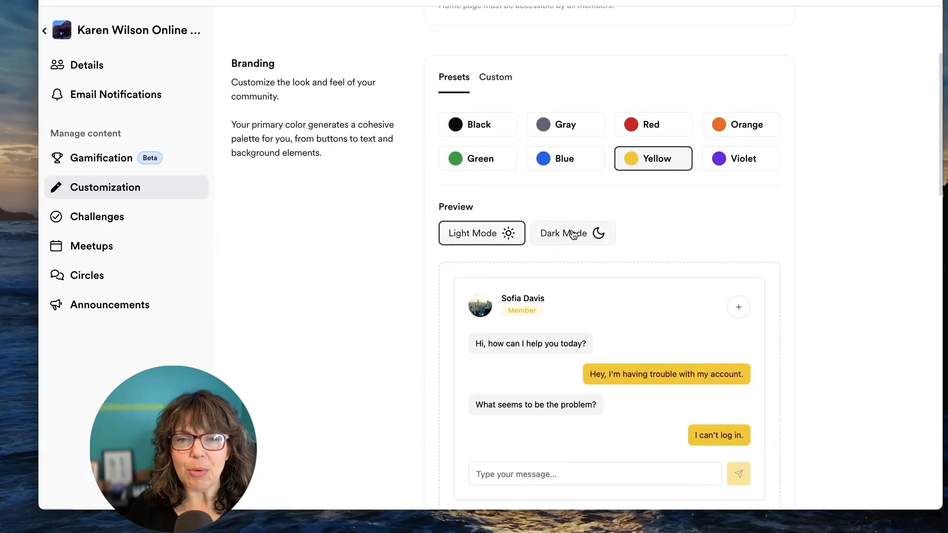
click(574, 233)
click(488, 236)
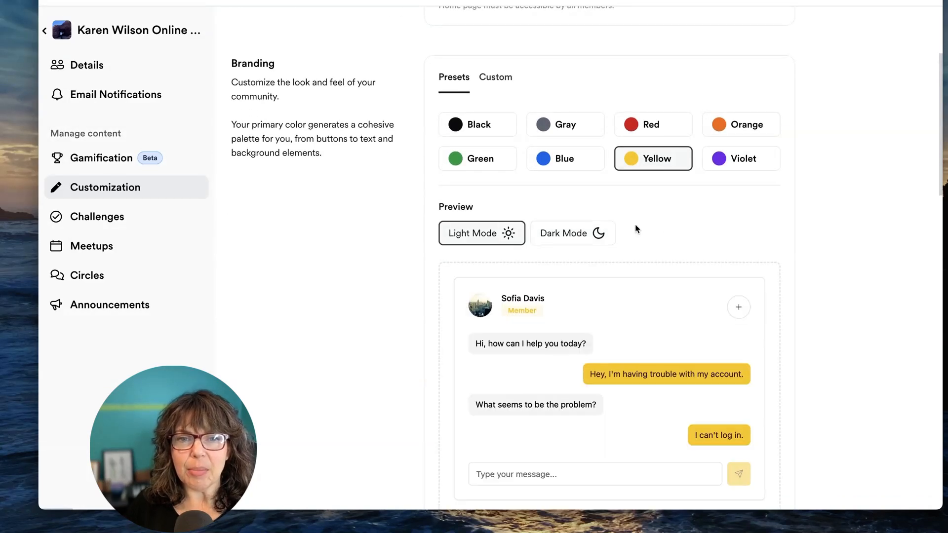
Step: Examine the customization options of the Global Feed, Announcements, Challenges and Circles features
scroll(634, 225, down, 4)
scroll(643, 225, down, 9)
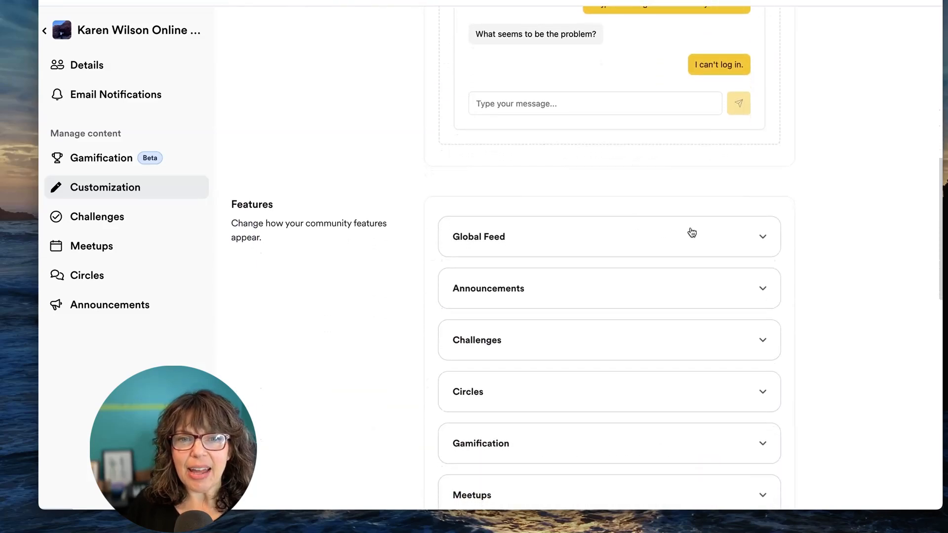
scroll(681, 231, down, 1)
click(764, 203)
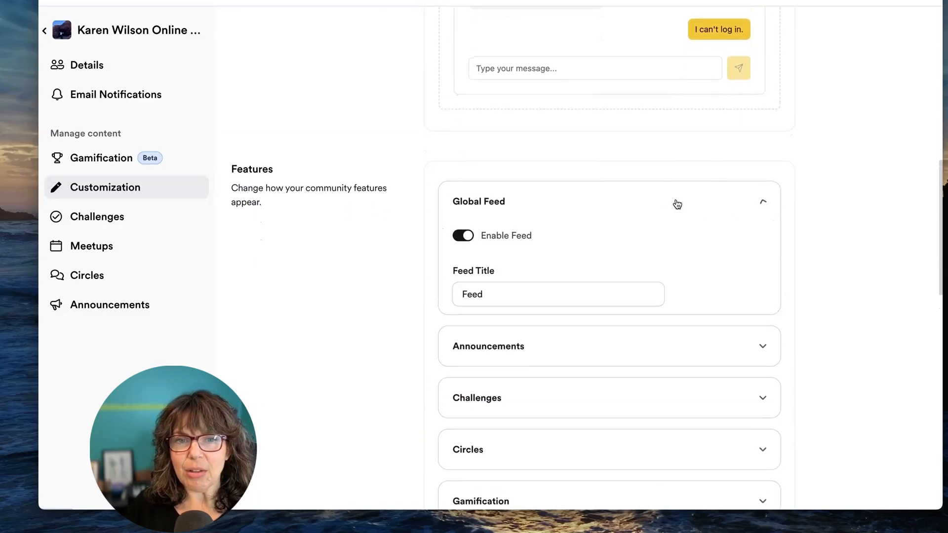
scroll(664, 213, down, 6)
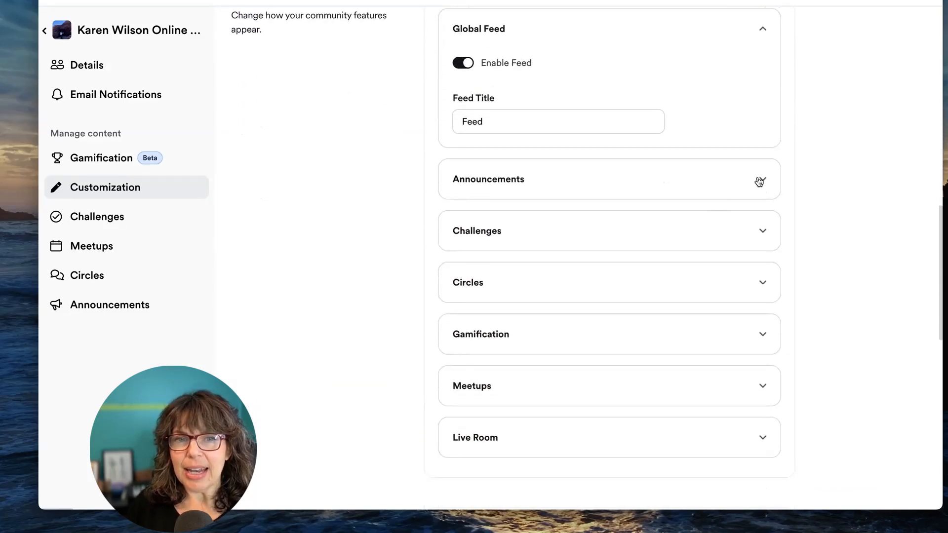
click(759, 182)
scroll(677, 217, down, 3)
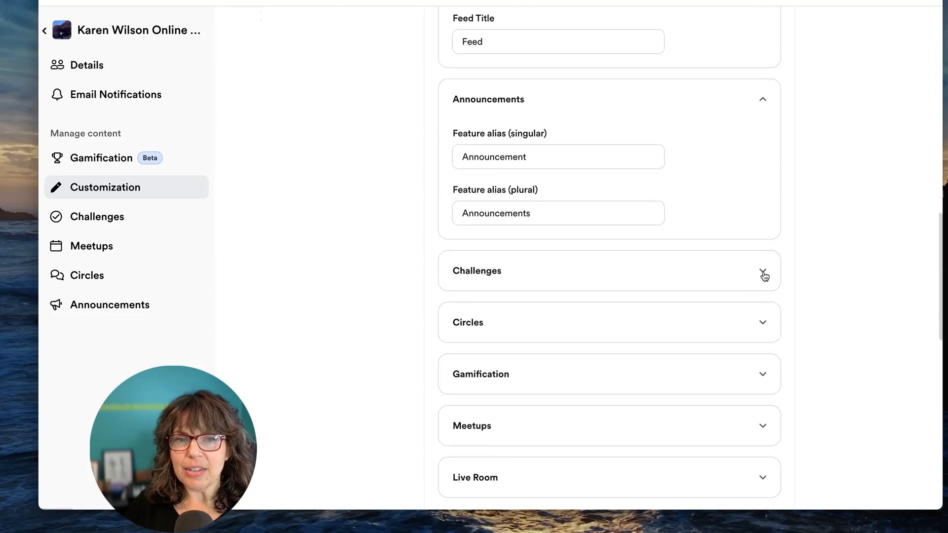
click(764, 276)
scroll(638, 239, down, 6)
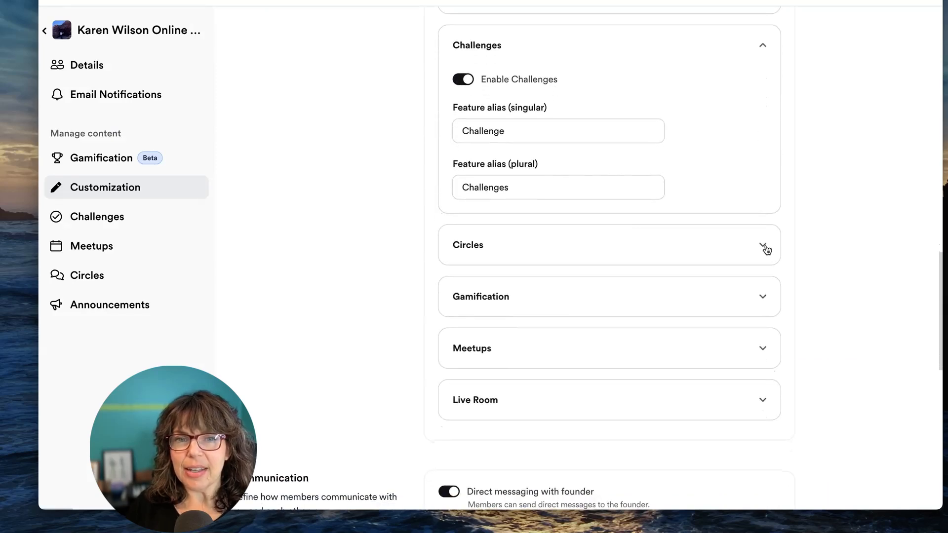
click(763, 246)
scroll(681, 243, down, 3)
scroll(680, 242, down, 2)
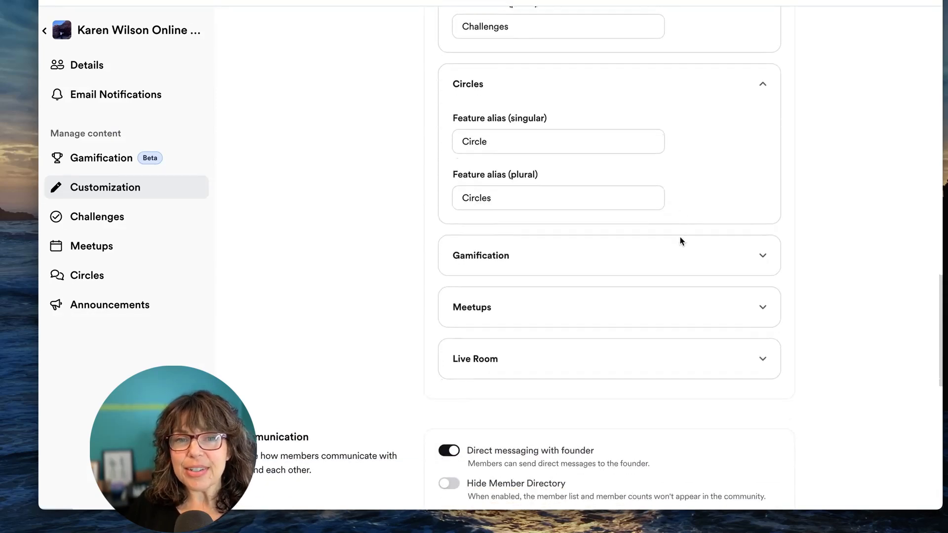
Step: Examine the Gamification feature's leaderboard and points aliases and the visibility options for the Challenge leaderboard
click(764, 247)
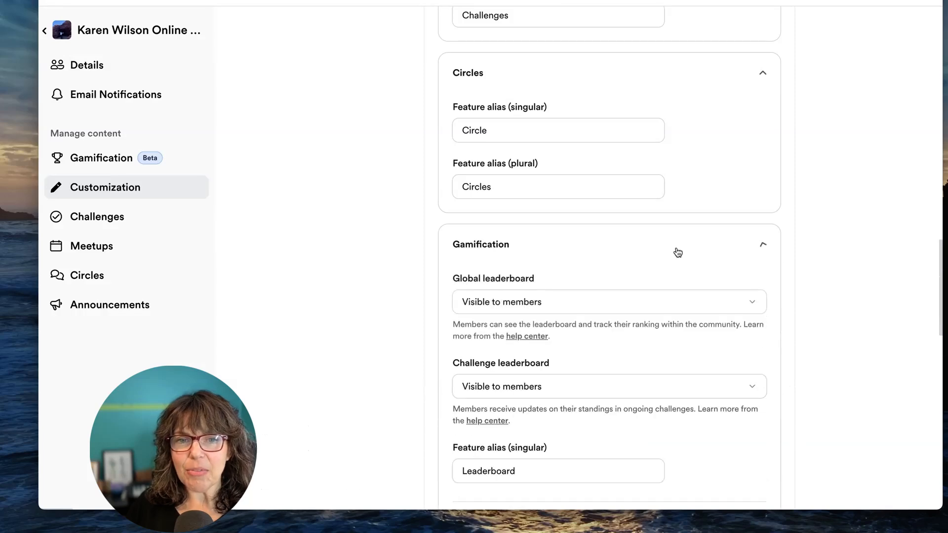
scroll(673, 250, down, 7)
scroll(674, 247, down, 1)
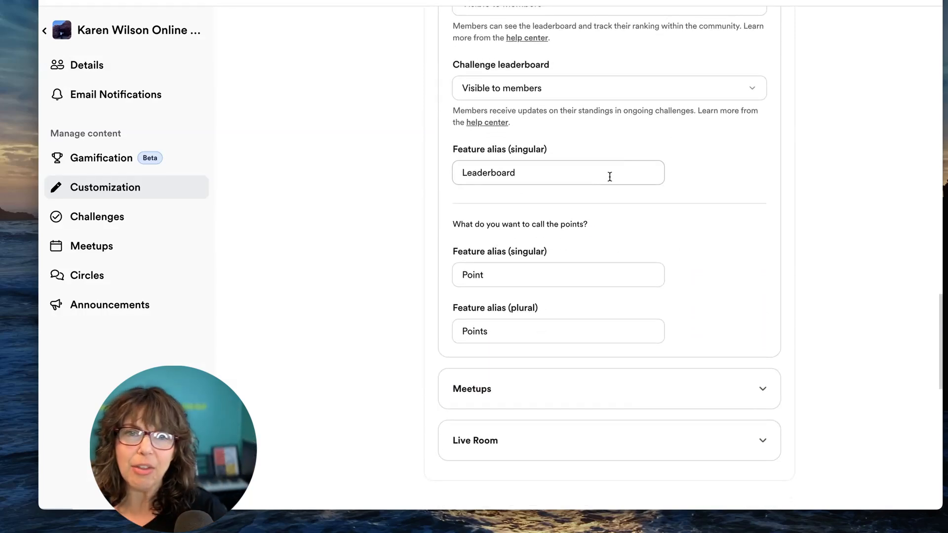
click(753, 93)
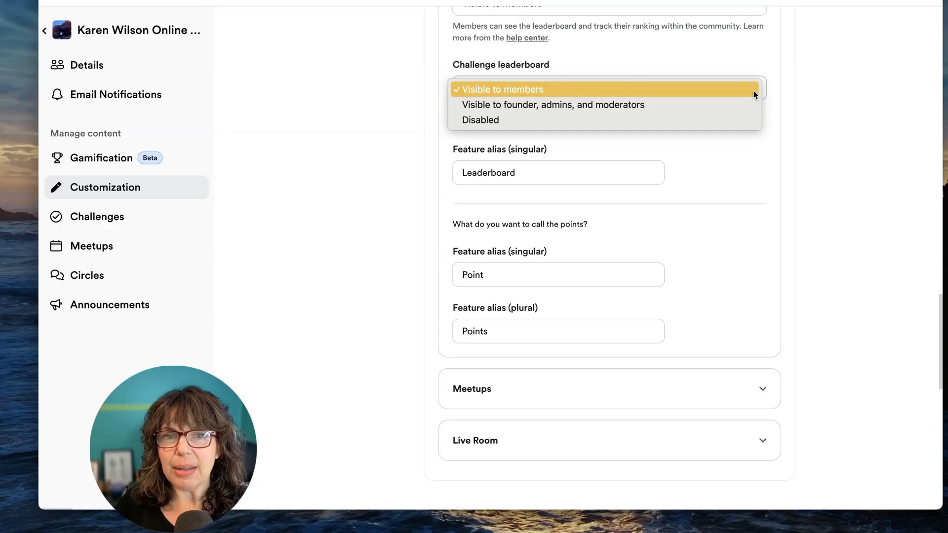
click(534, 88)
Step: Review the Communication options for founder messaging, member directory and founder's profile, and the reaction terminology
scroll(819, 157, down, 1)
scroll(819, 162, down, 6)
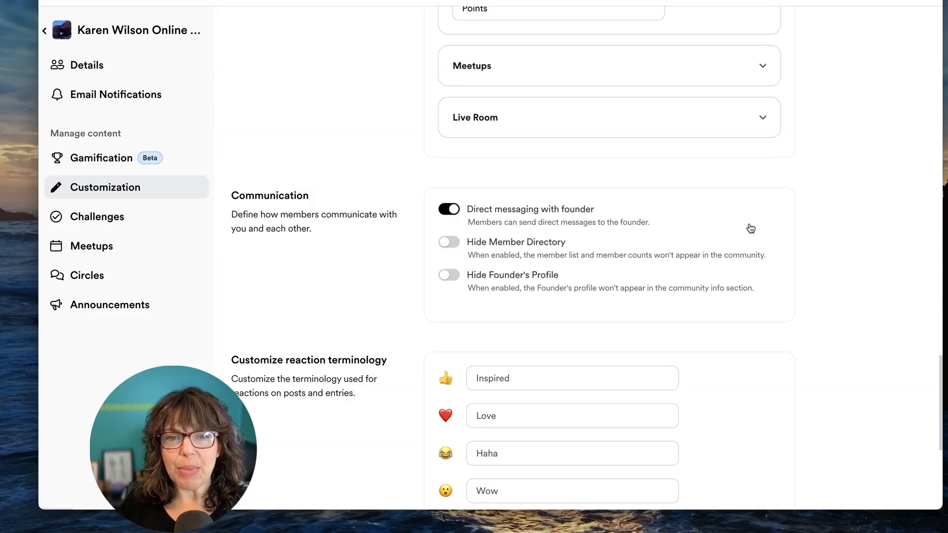
scroll(574, 225, down, 1)
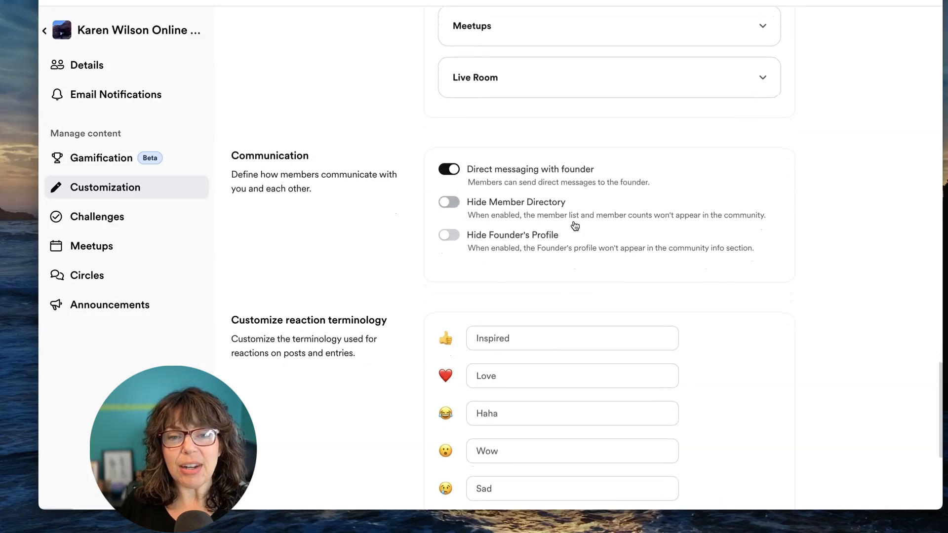
Step: Examine the reaction terminology labels and their preview at the end of the Customization settings
scroll(574, 225, down, 1)
scroll(574, 225, down, 3)
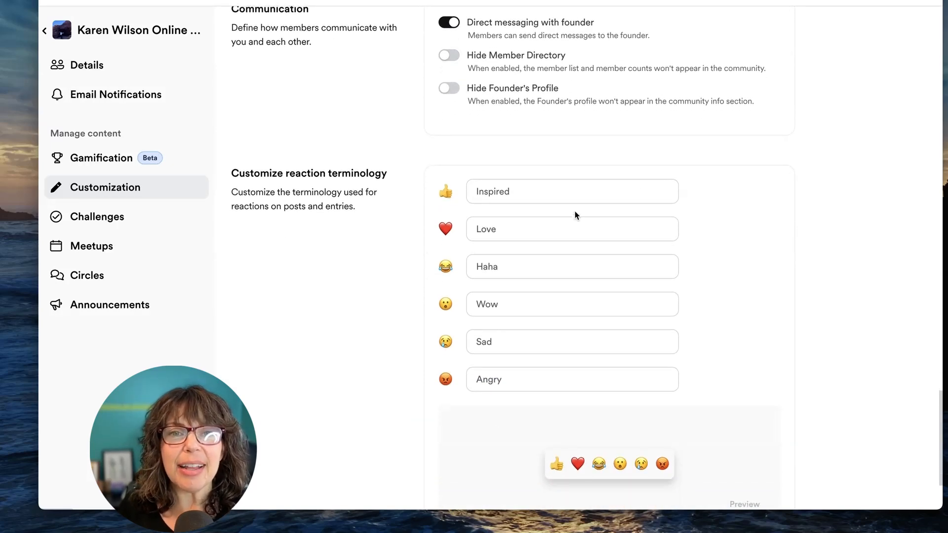
scroll(714, 157, down, 3)
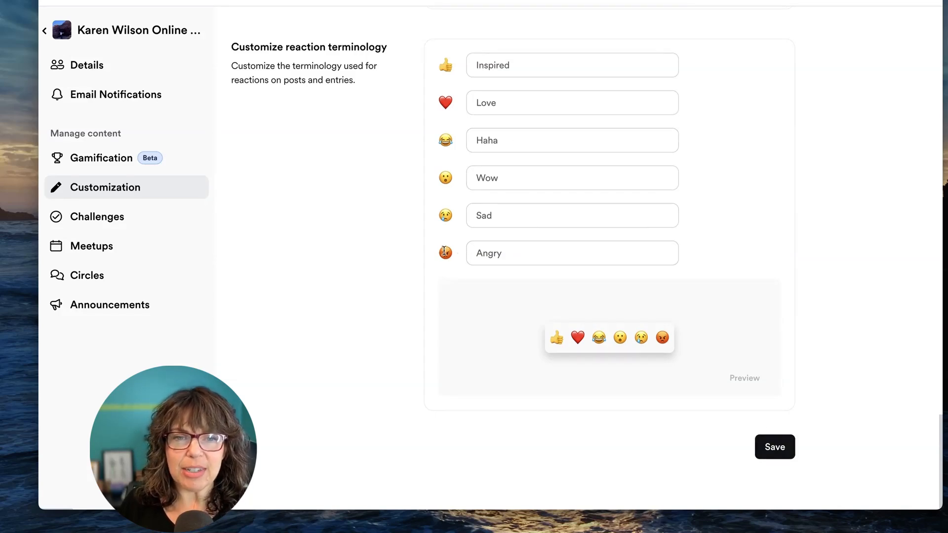
Step: Review the existing challenge series in the community's Challenges section
click(110, 219)
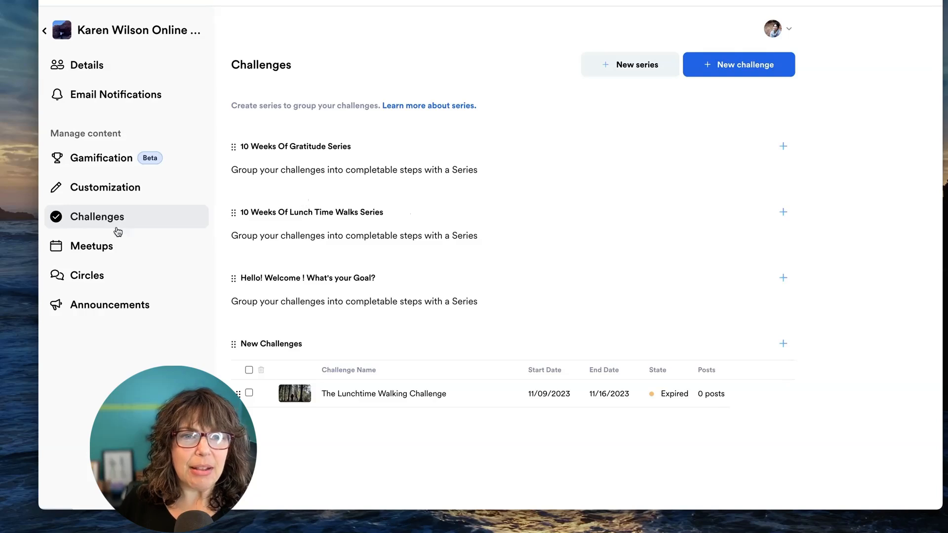
mouse_move(271, 145)
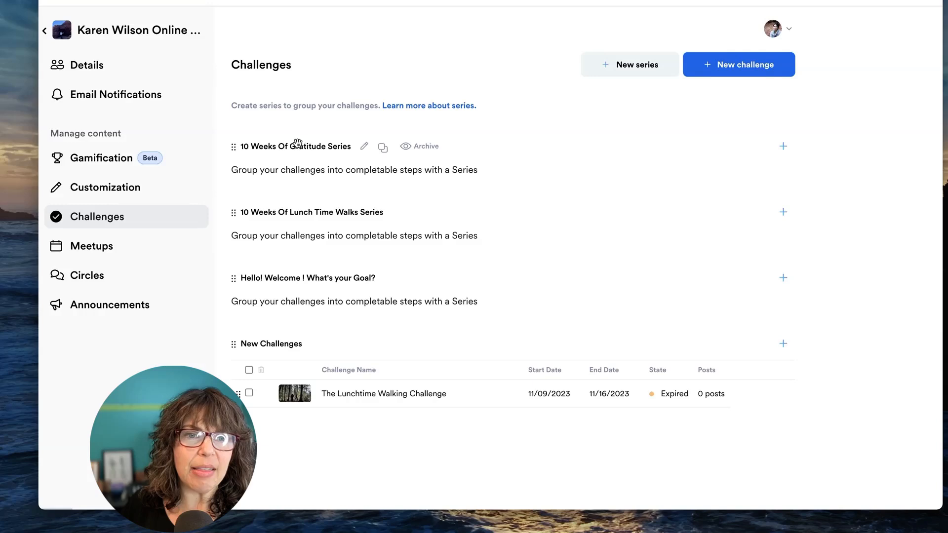
mouse_move(416, 213)
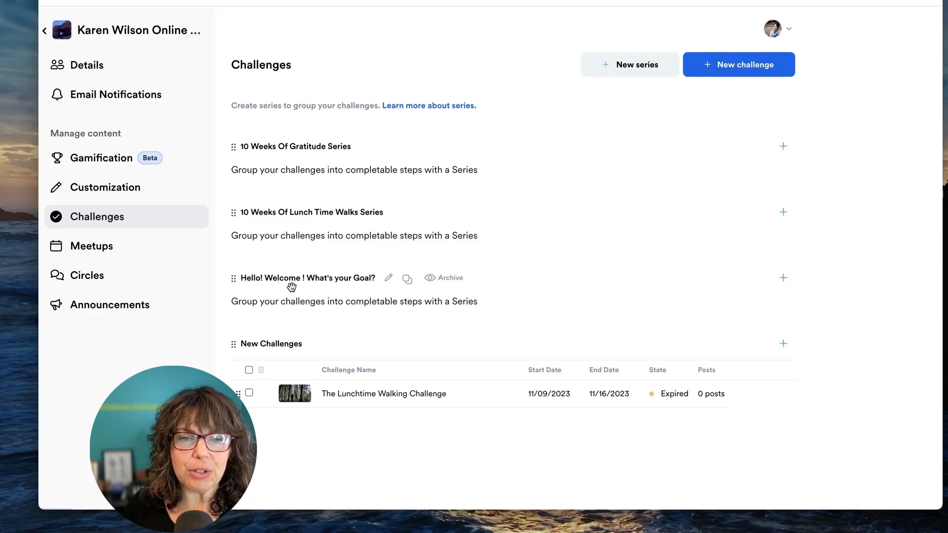
Step: Start a new one-time challenge beginning today, with 14 days to complete it, under the 10 Weeks Of Gratitude series
click(744, 69)
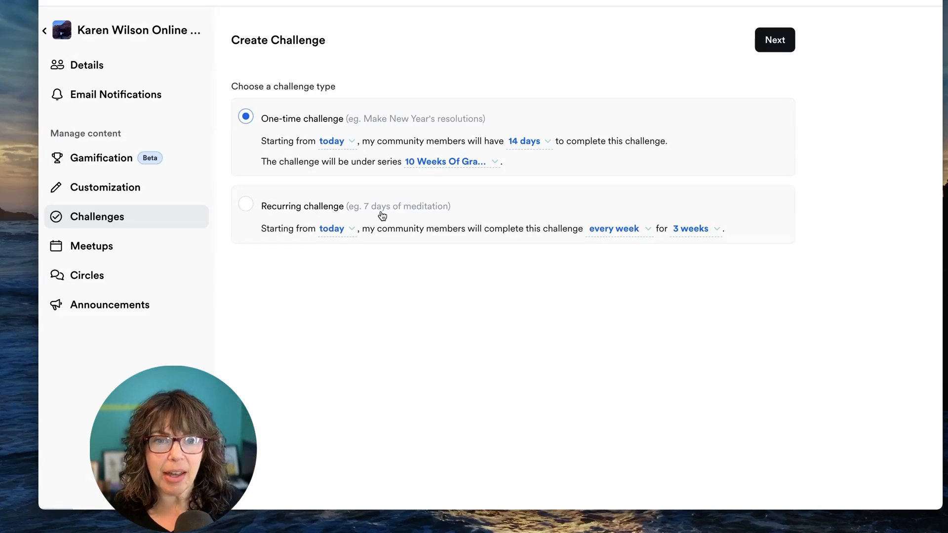
click(642, 230)
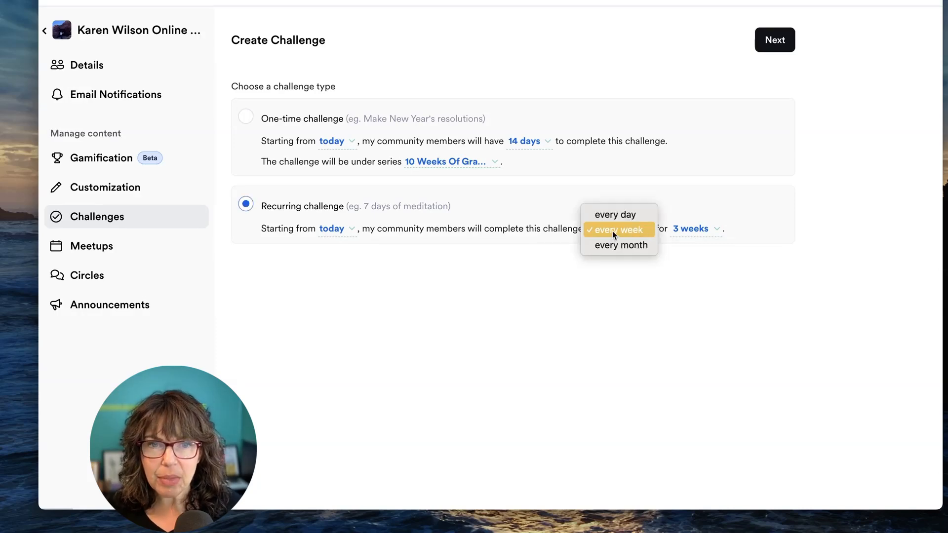
click(760, 111)
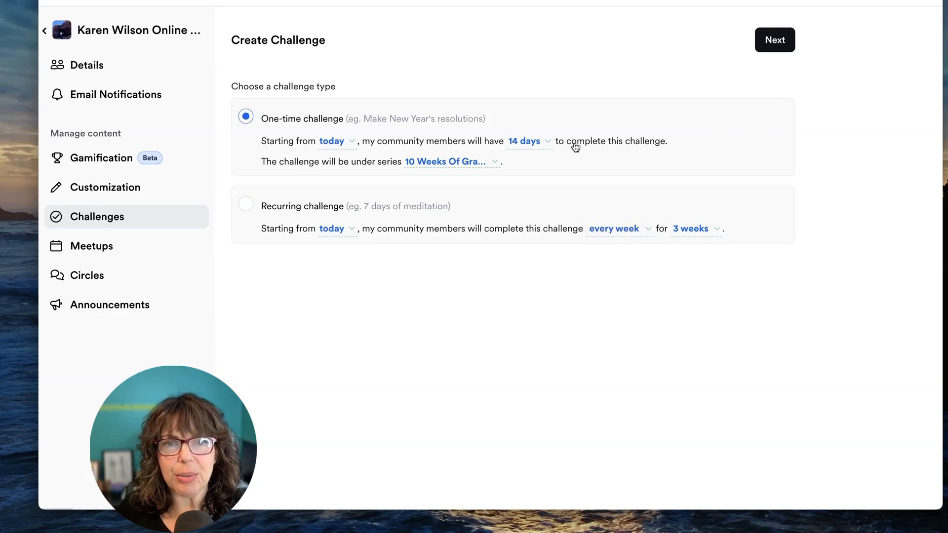
click(775, 41)
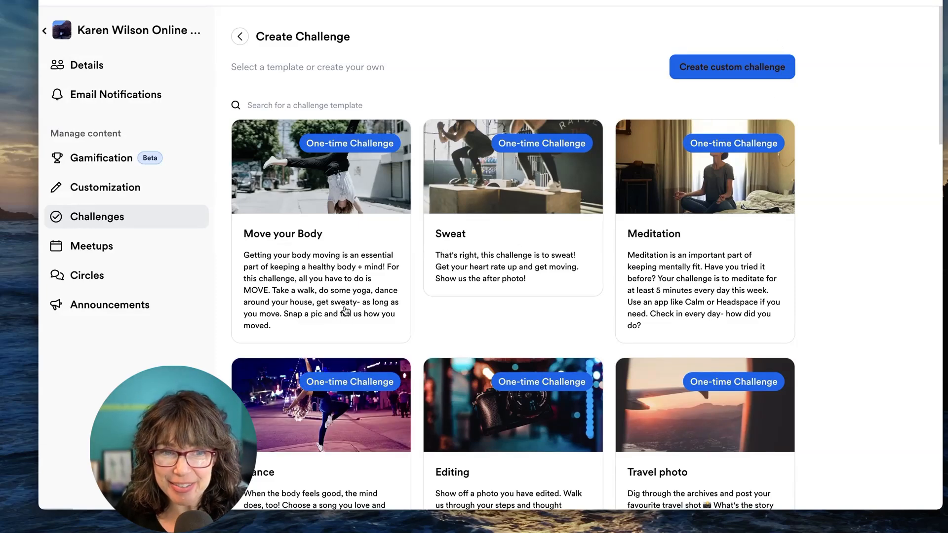
Step: Base the challenge on the Move your Body template, keeping its title, description and the Walk it Off Toolkit Support access group
scroll(361, 303, down, 1)
scroll(361, 302, down, 4)
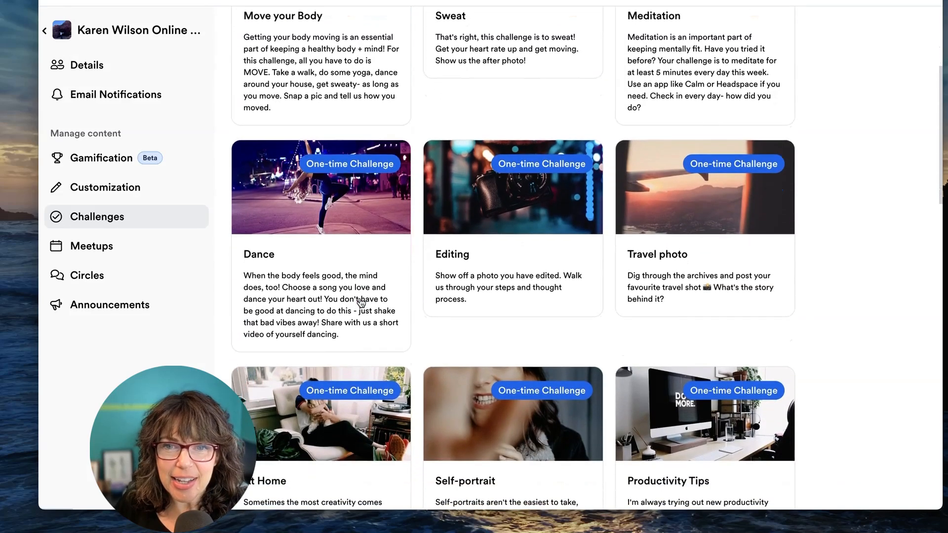
scroll(361, 303, up, 6)
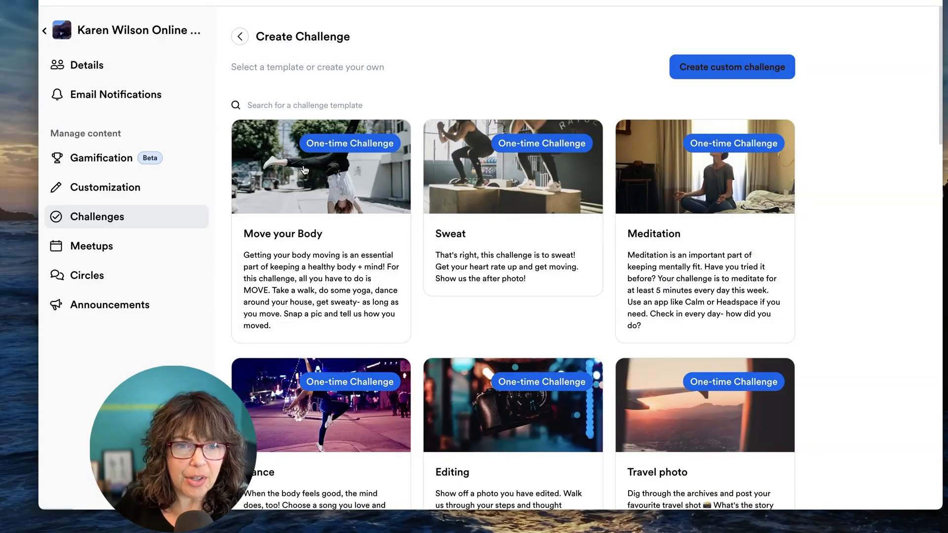
click(339, 155)
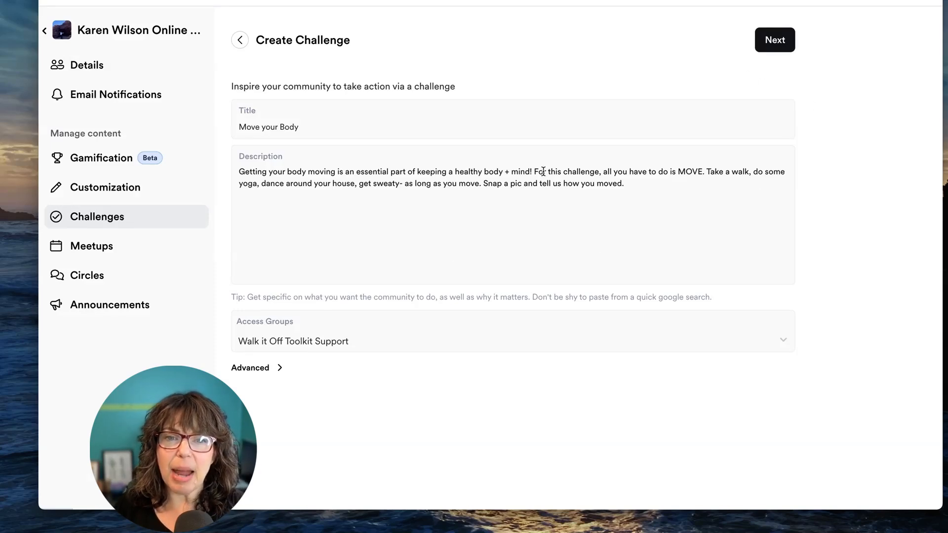
click(775, 44)
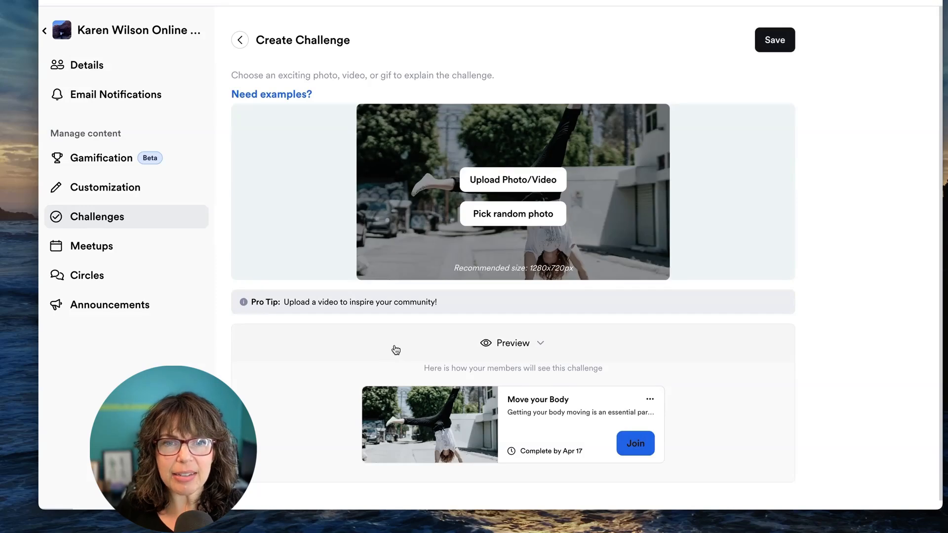
Step: Upload 8.png from the Desktop as the Move your Body challenge's image and save the challenge
scroll(403, 355, down, 1)
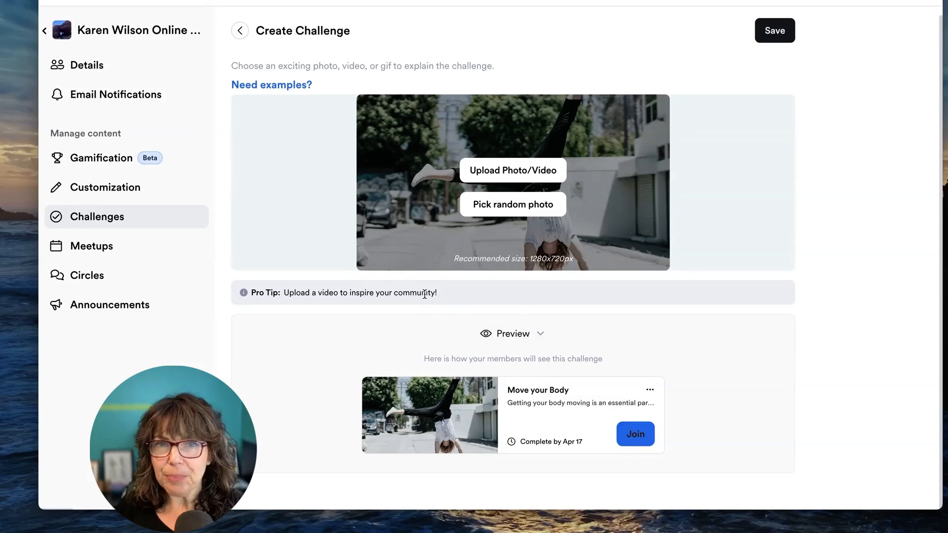
click(525, 172)
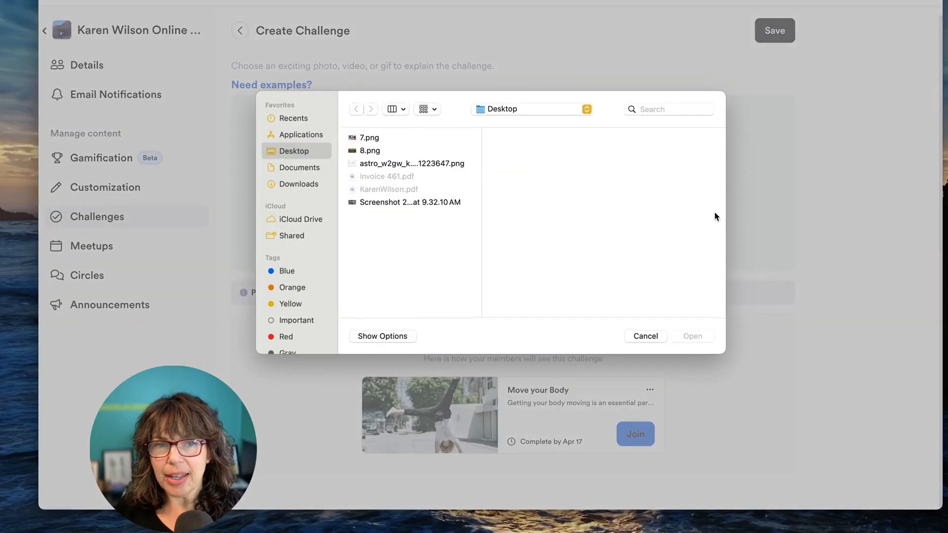
click(369, 150)
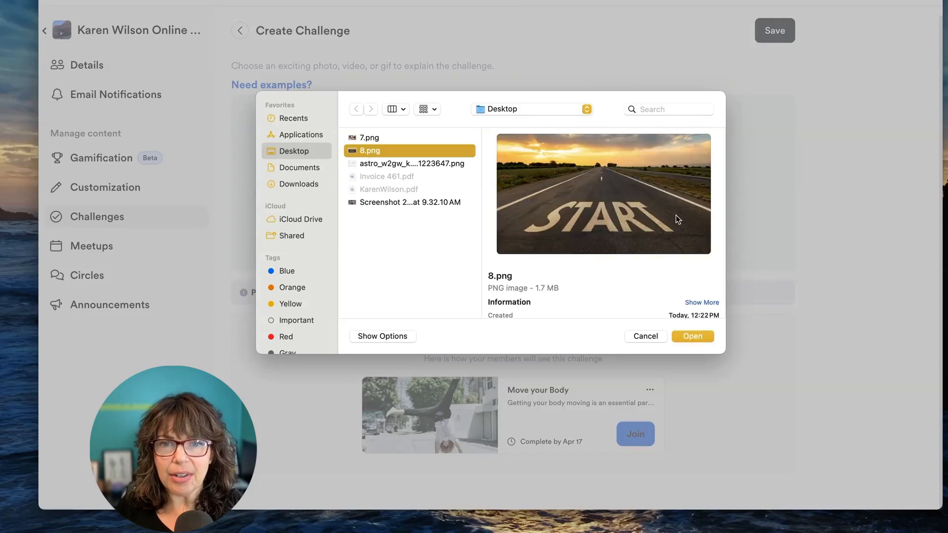
click(692, 336)
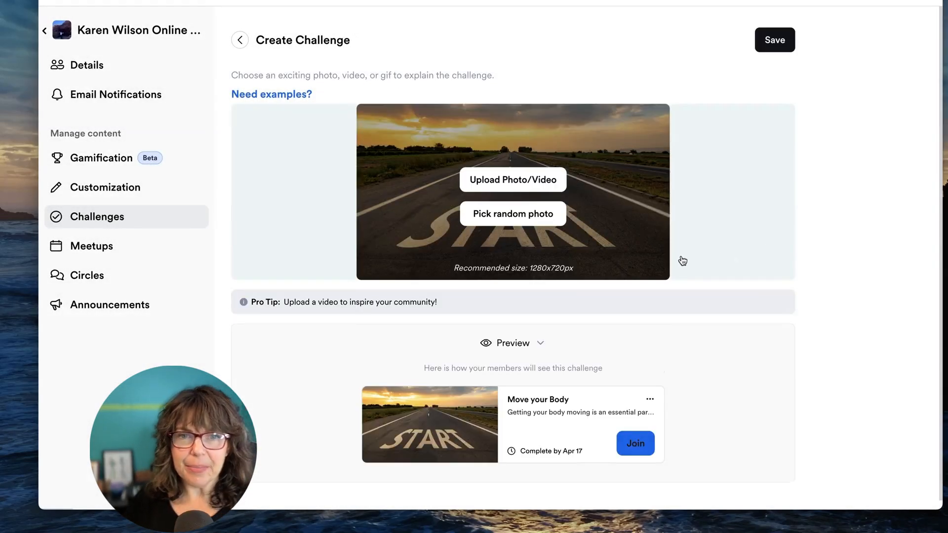
scroll(623, 261, down, 1)
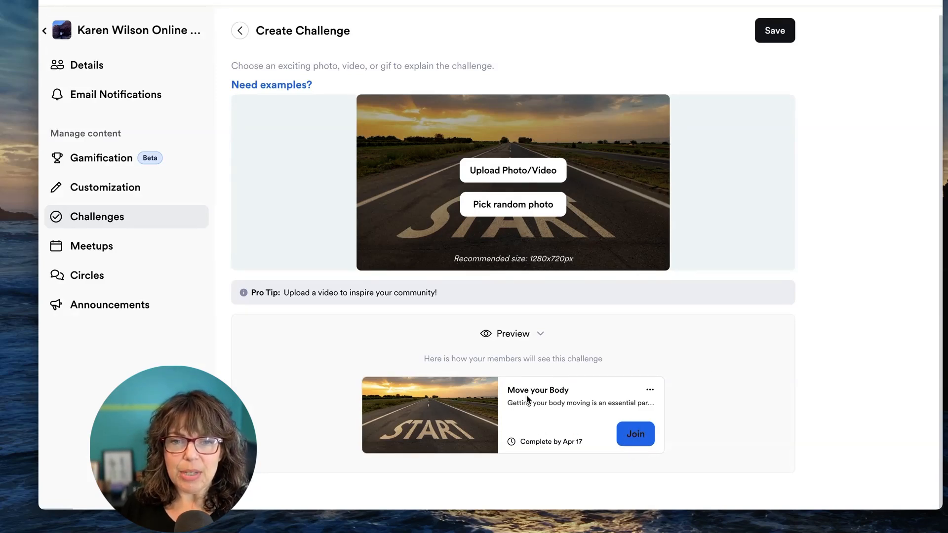
click(769, 25)
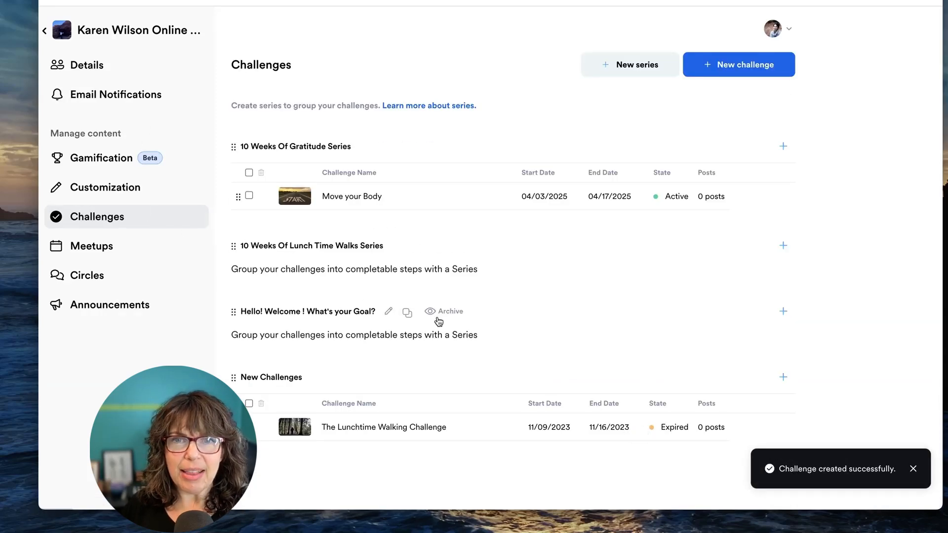
Step: Examine the access group choices for live room recordings in Meetups and the form for creating a meetup
click(75, 252)
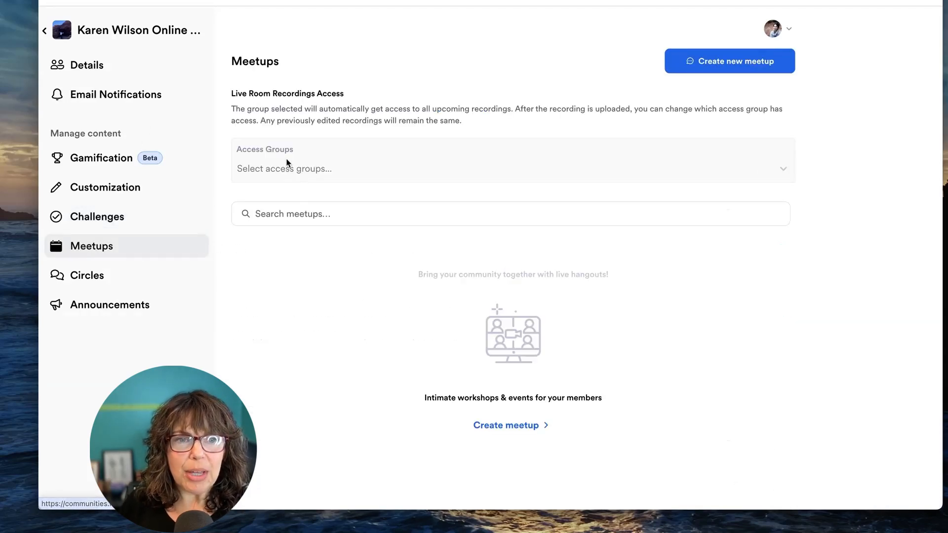
click(780, 171)
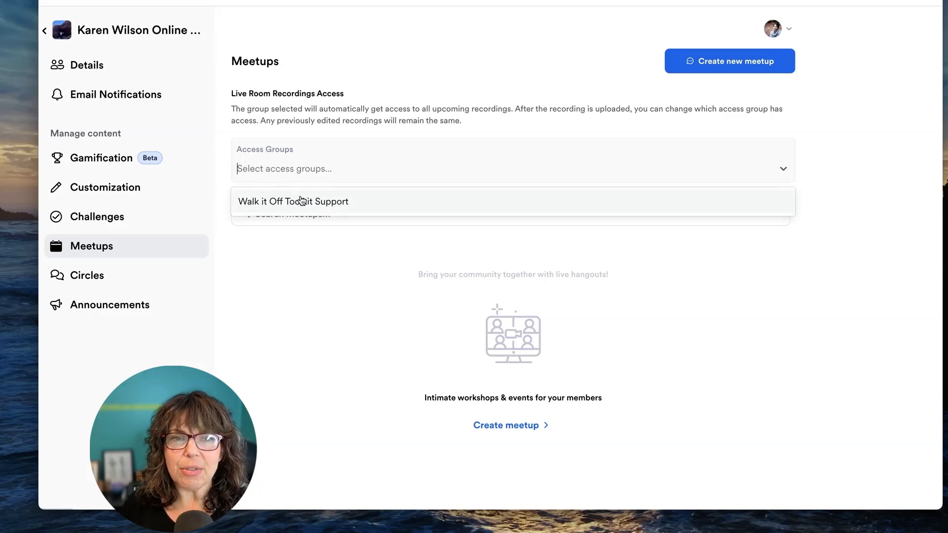
click(866, 226)
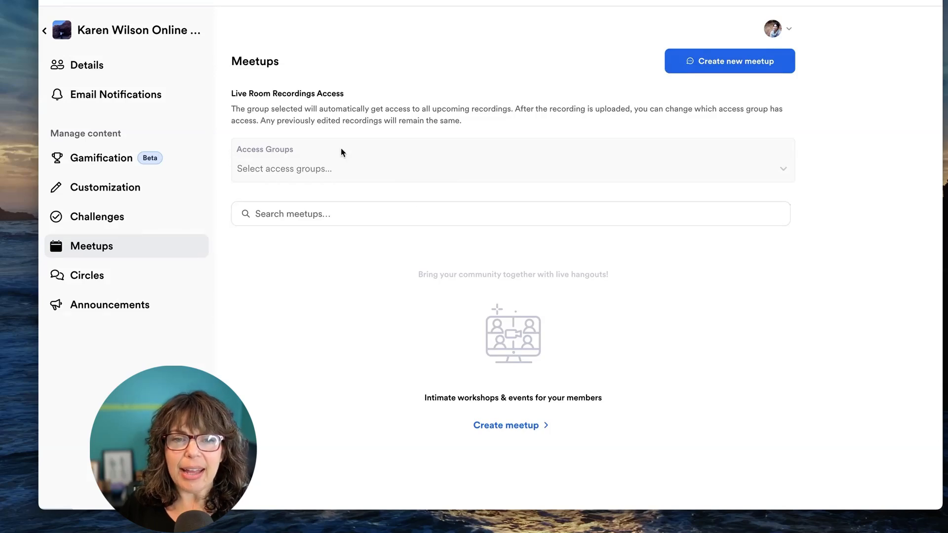
click(498, 423)
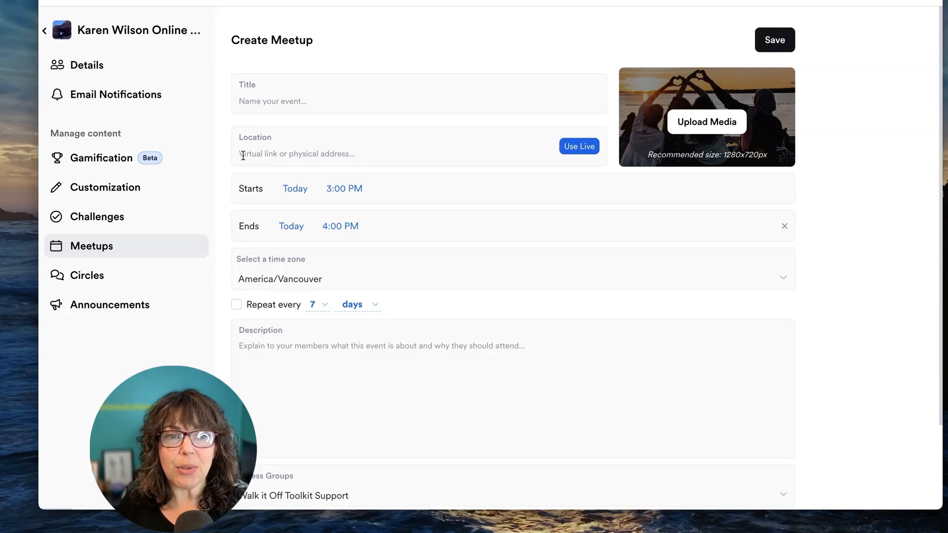
click(321, 155)
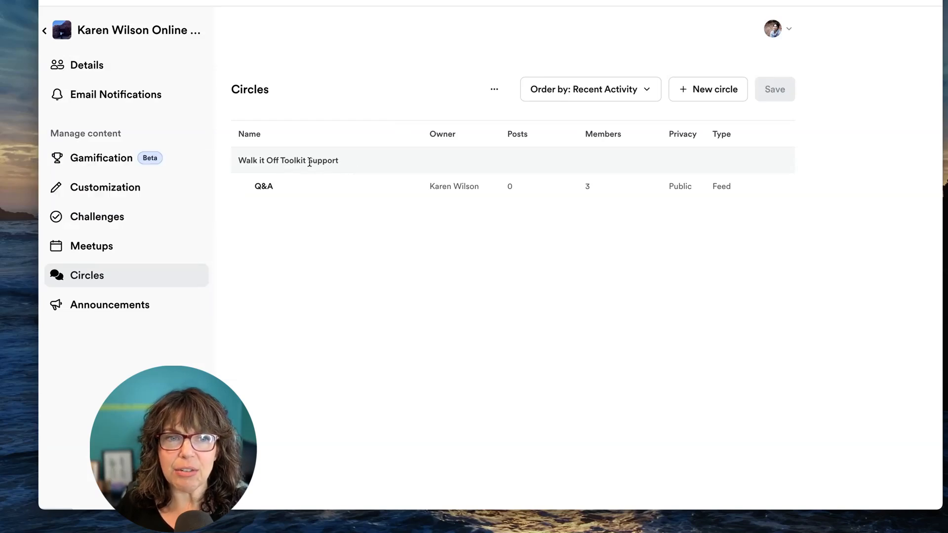
Step: Fill in a new public Feed circle titled "Book Launch crew" for the Walk it Off Toolkit Support access group and try to create it
click(710, 91)
click(344, 106)
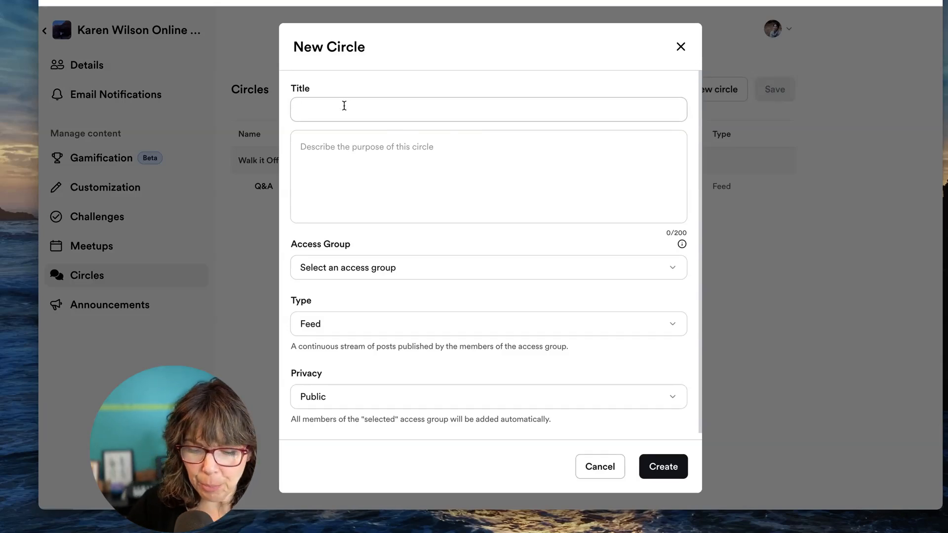
text(Book Launch crew)
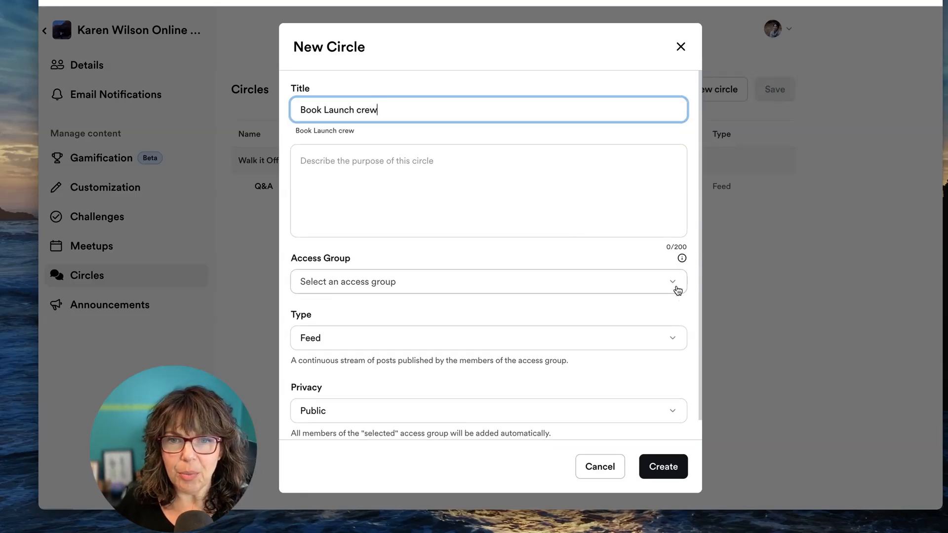
click(675, 284)
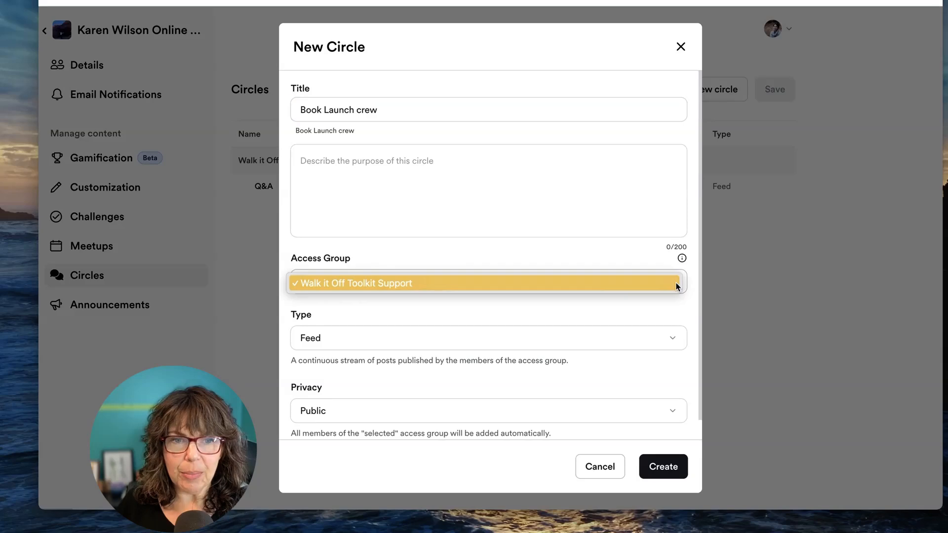
click(574, 289)
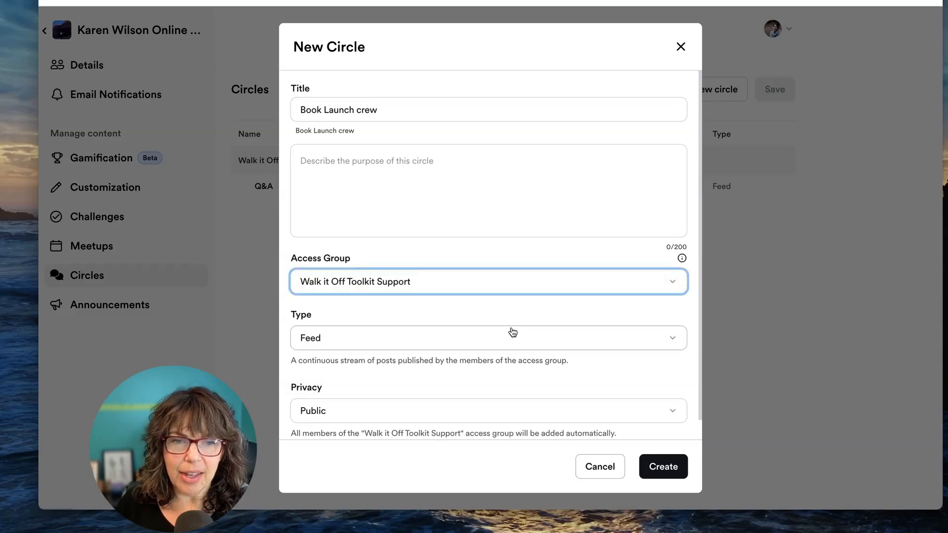
scroll(541, 316, down, 1)
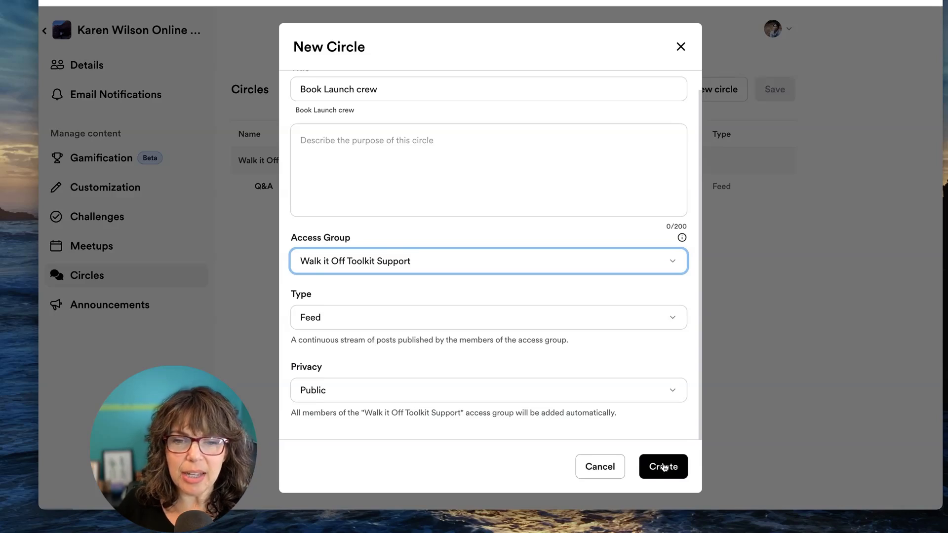
click(664, 469)
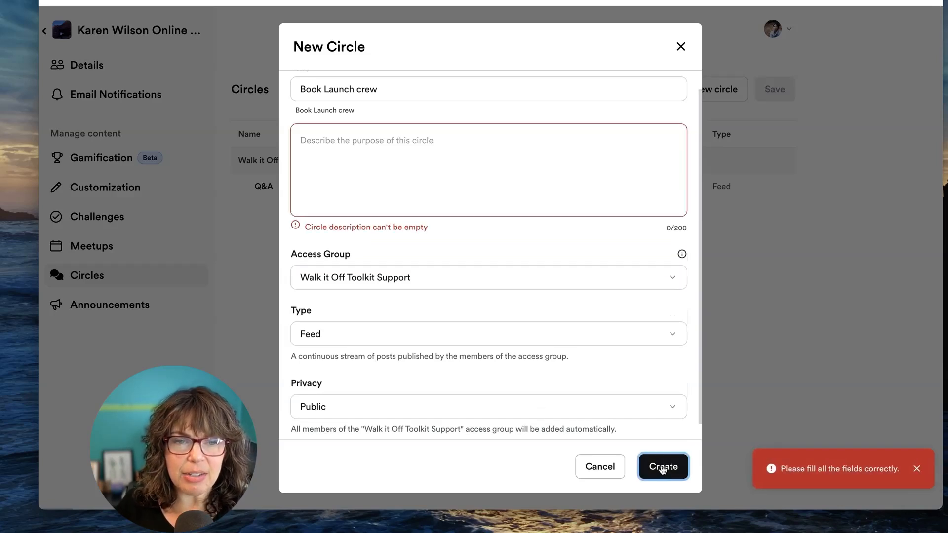
Step: Describe the circle as "Beta readers of Walk of Trust Book" and create it
click(347, 141)
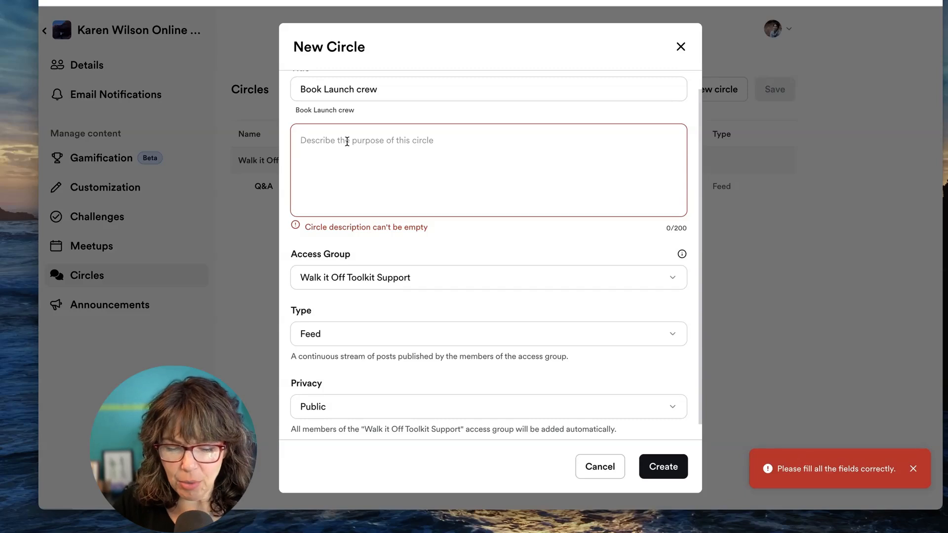
text(Beta readers o)
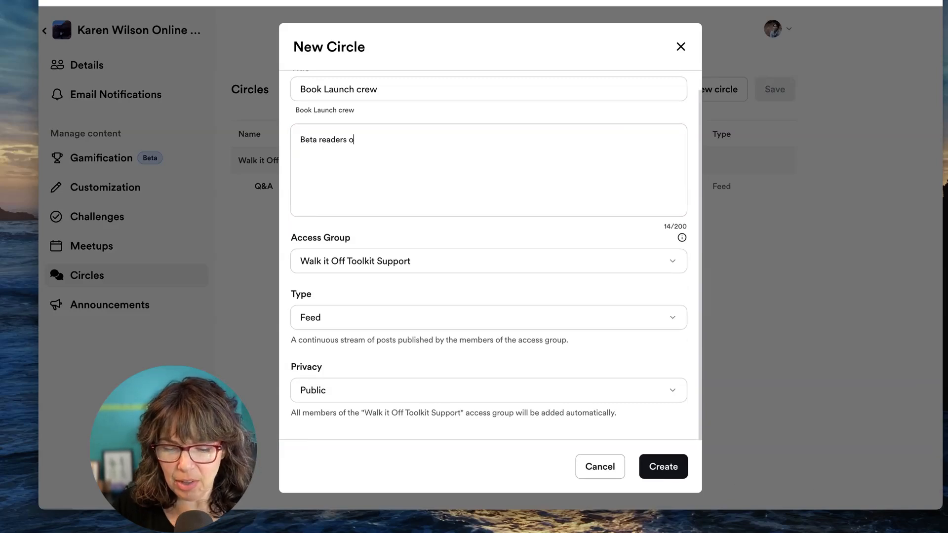
text(f Walk of Tr)
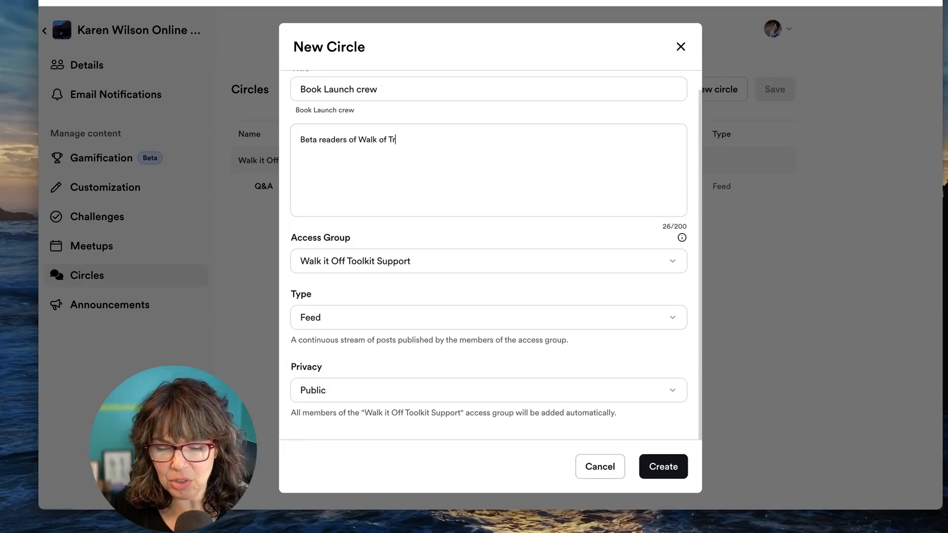
text(ust Book)
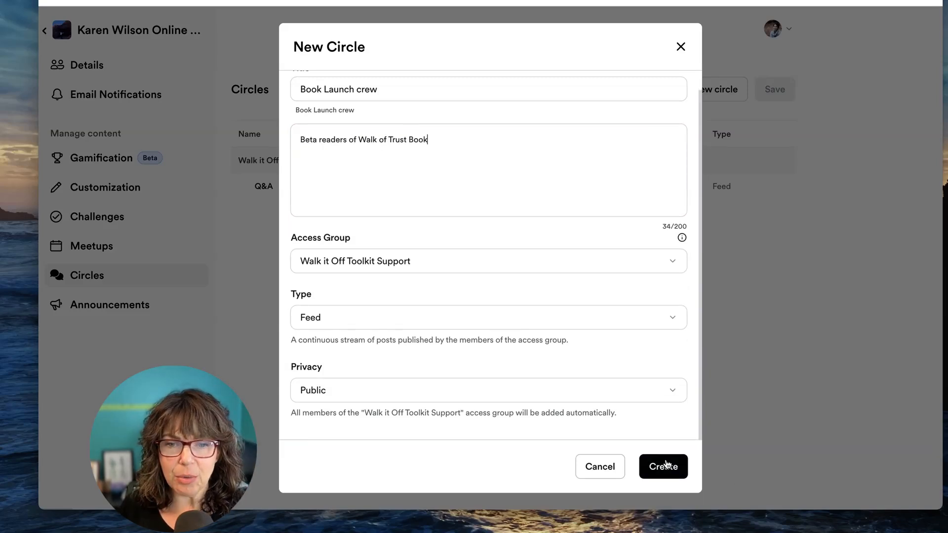
click(666, 464)
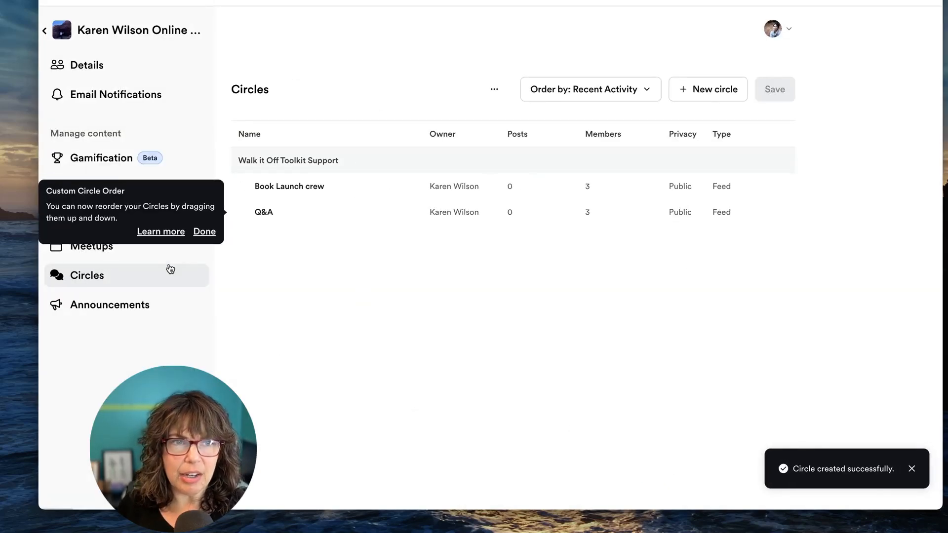
Step: Draft a new announcement titled "Check in" with the description "Hey welcome - did you see the move it challenge"
click(134, 306)
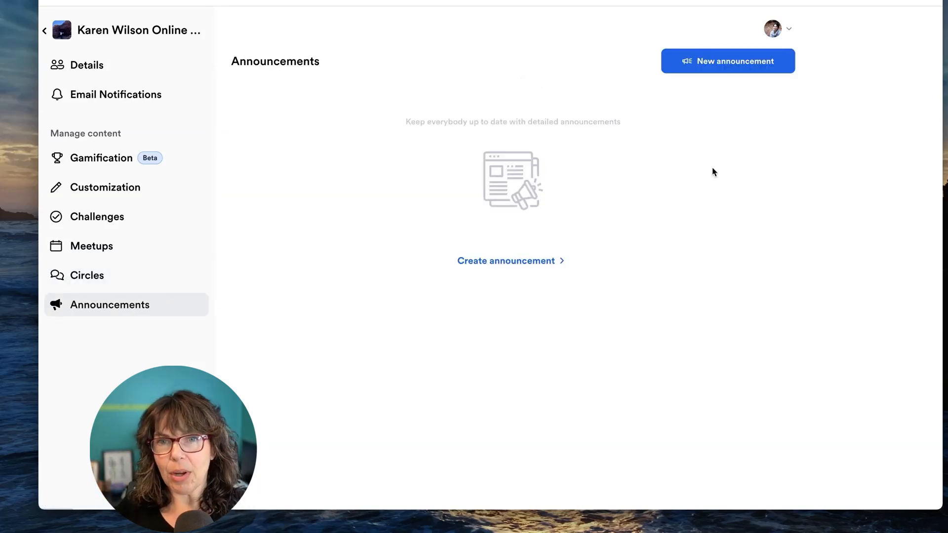
click(721, 61)
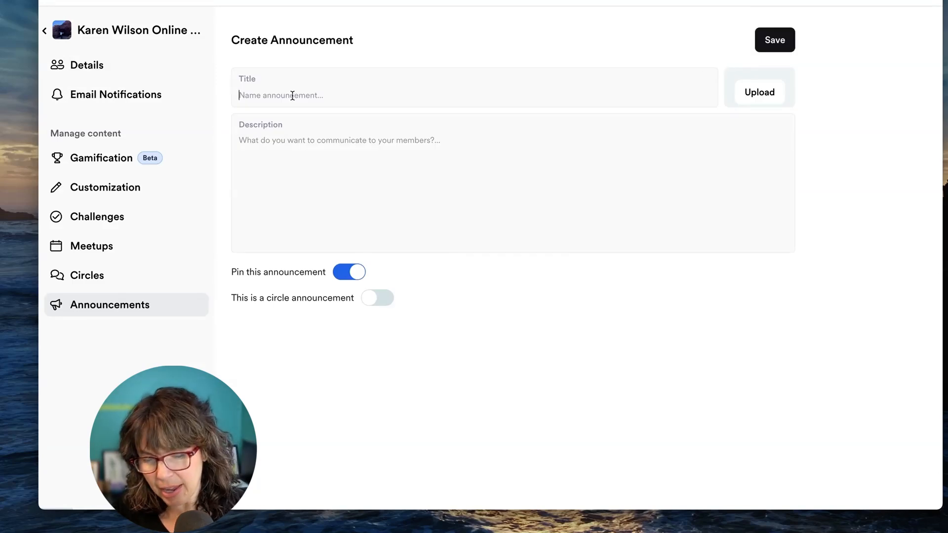
click(292, 95)
text(check in)
key(Tab)
text(Hey welcome - did)
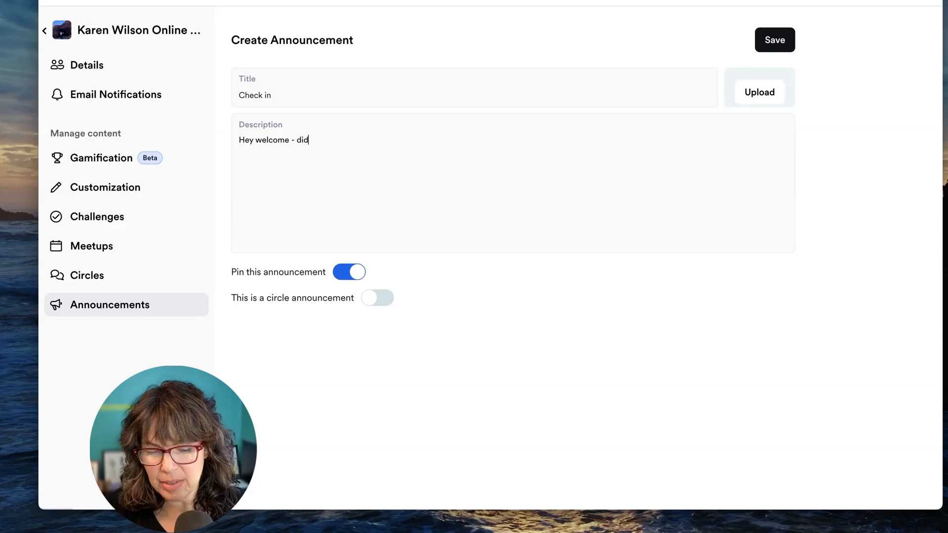
text( you see the)
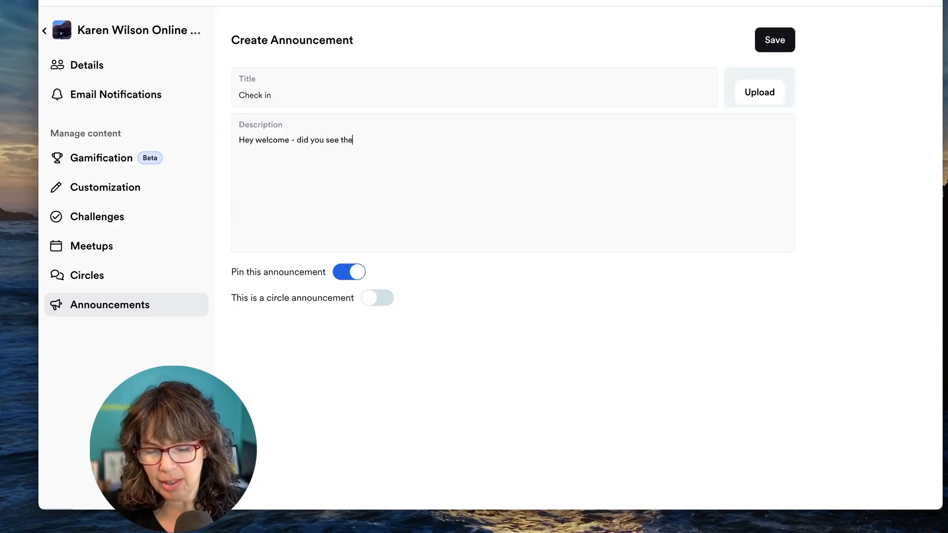
text( move it cha)
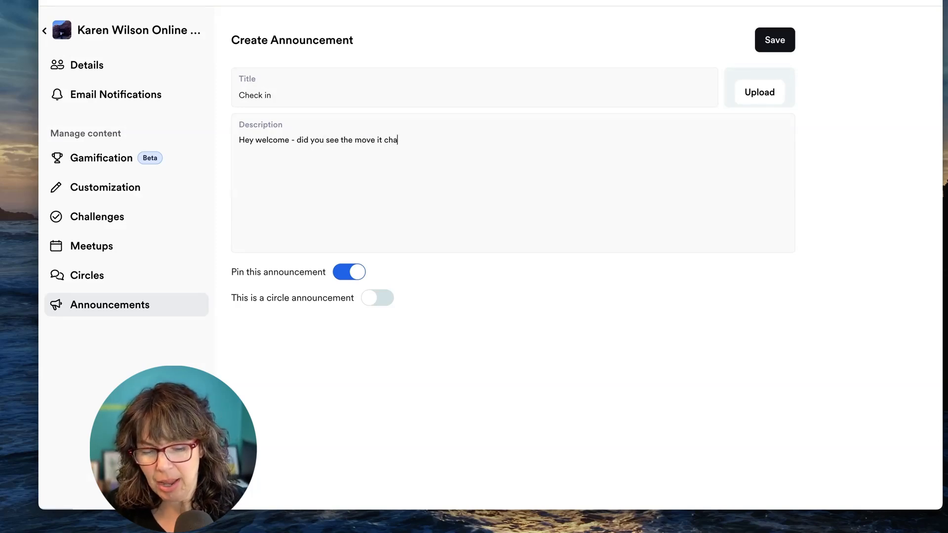
text(llenge)
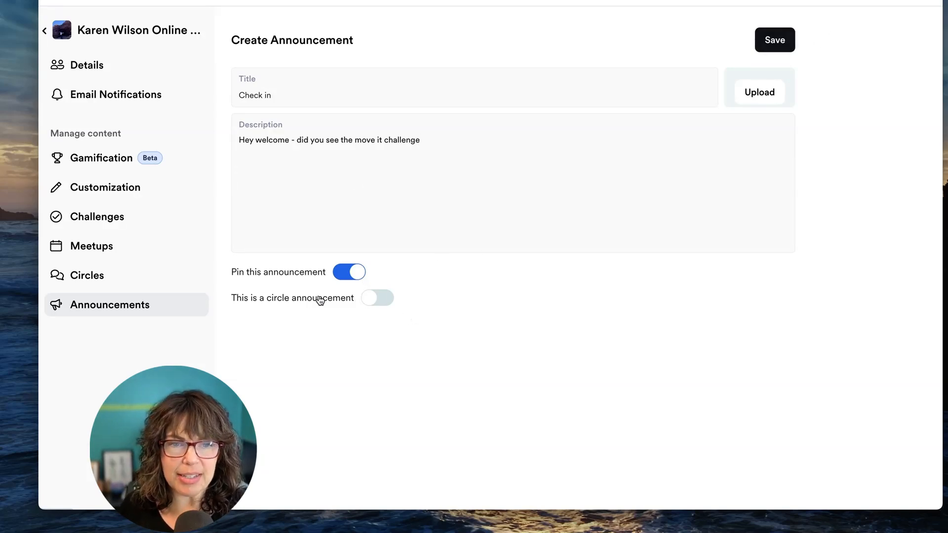
Step: Try the circle announcement option, view its circle choices, and restore the announcement's pinned, non-circle settings
click(375, 298)
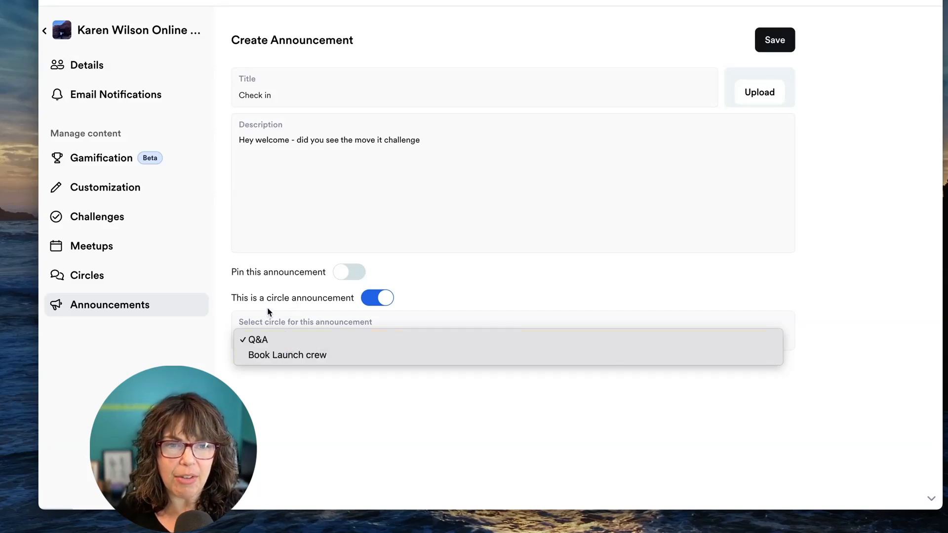
click(384, 300)
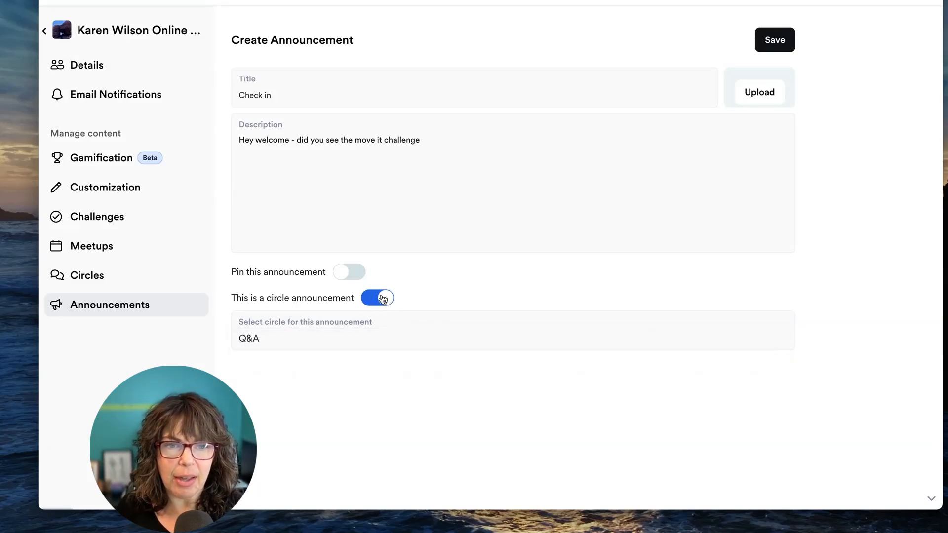
click(383, 299)
click(351, 272)
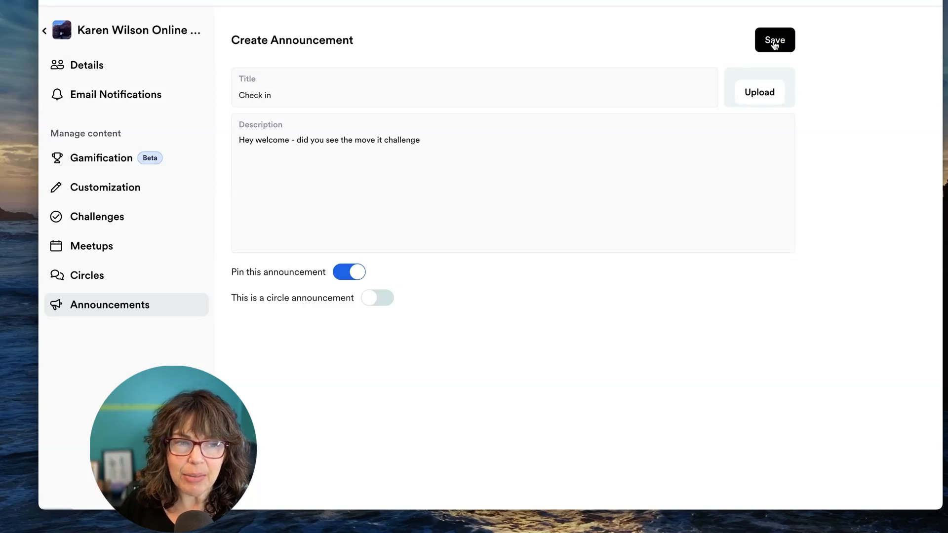
Step: Save the pinned "Check in" announcement
click(775, 42)
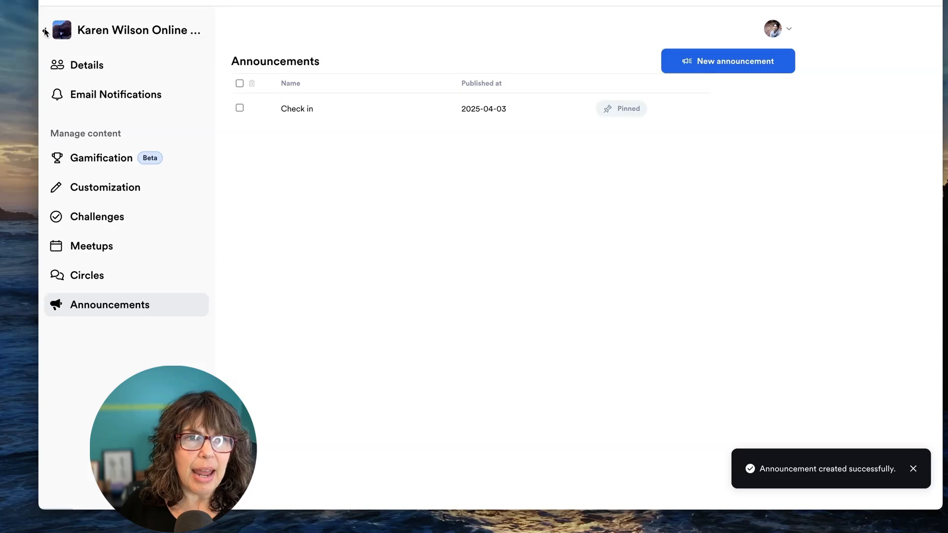
Step: View the community founder's own profile page and open its interests for editing
click(777, 30)
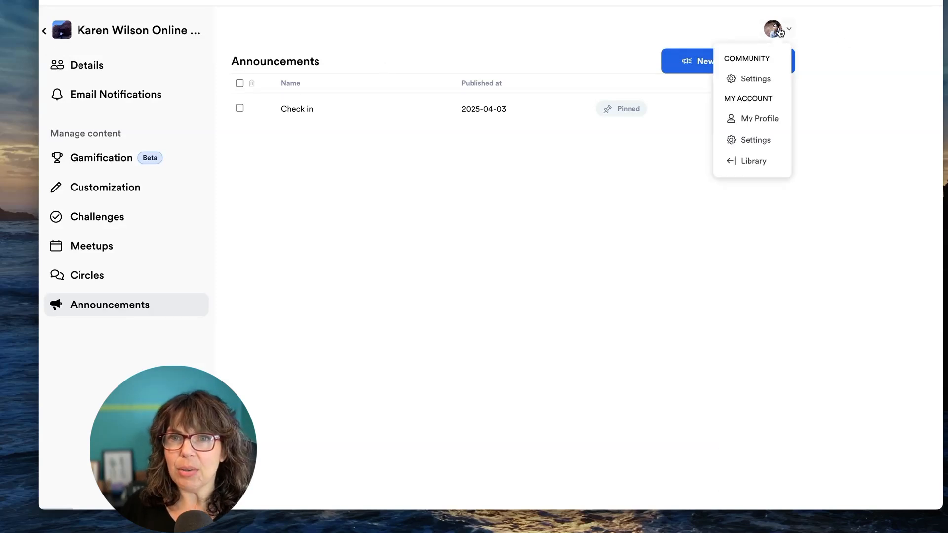
click(755, 121)
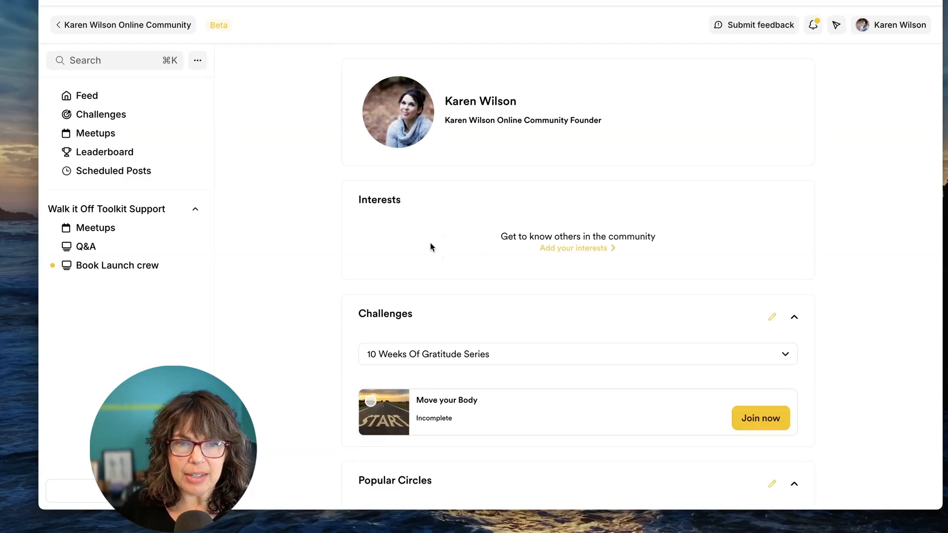
scroll(433, 247, down, 3)
scroll(431, 247, up, 3)
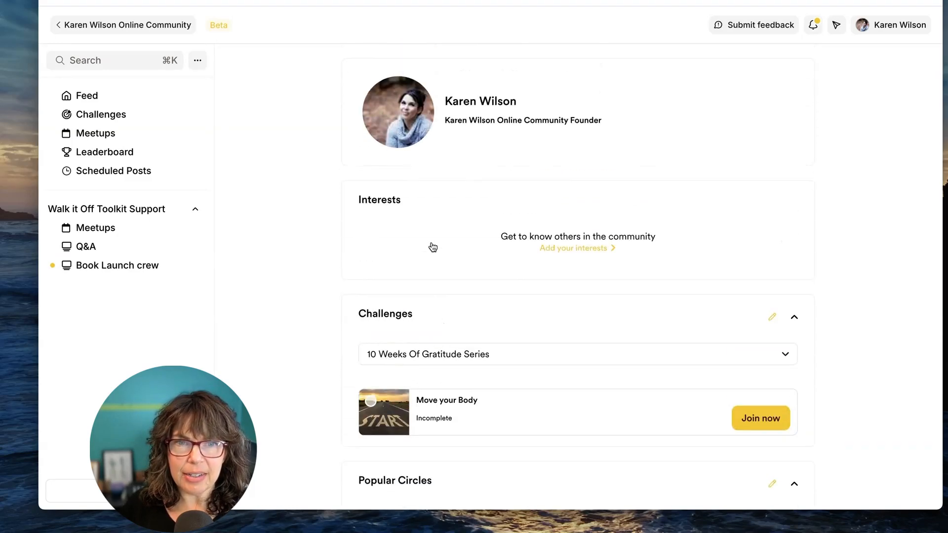
click(585, 248)
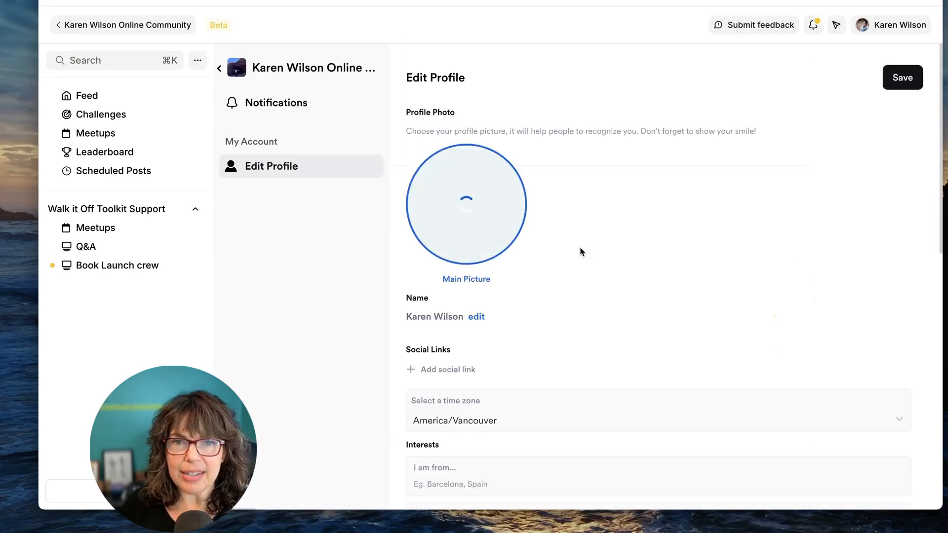
Step: Examine the Edit Profile form, including the photo, social links, time zone and all the interests fields
scroll(586, 239, down, 4)
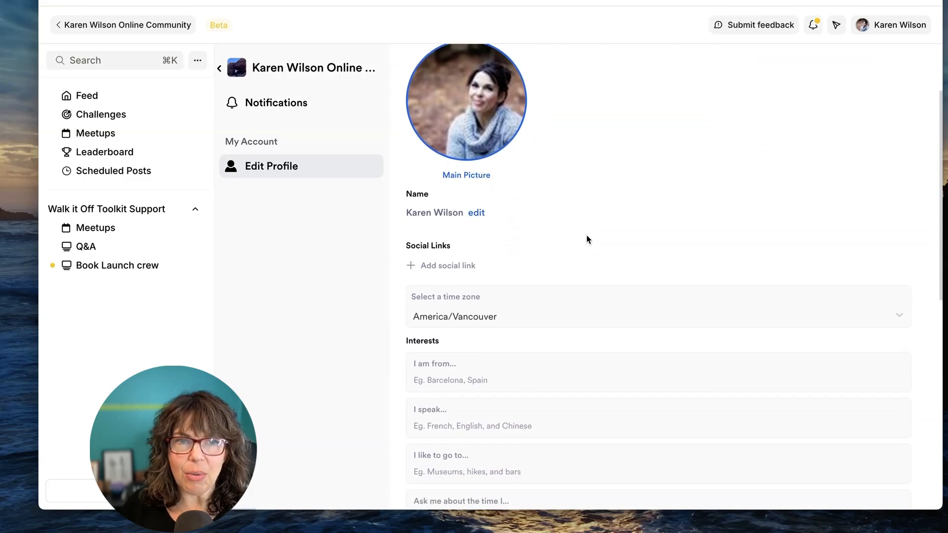
scroll(588, 236, down, 7)
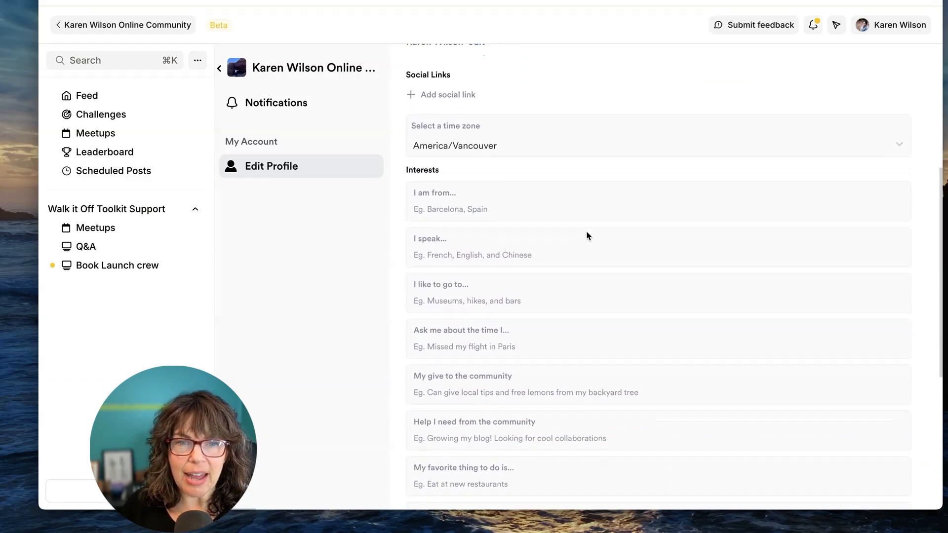
scroll(587, 235, down, 2)
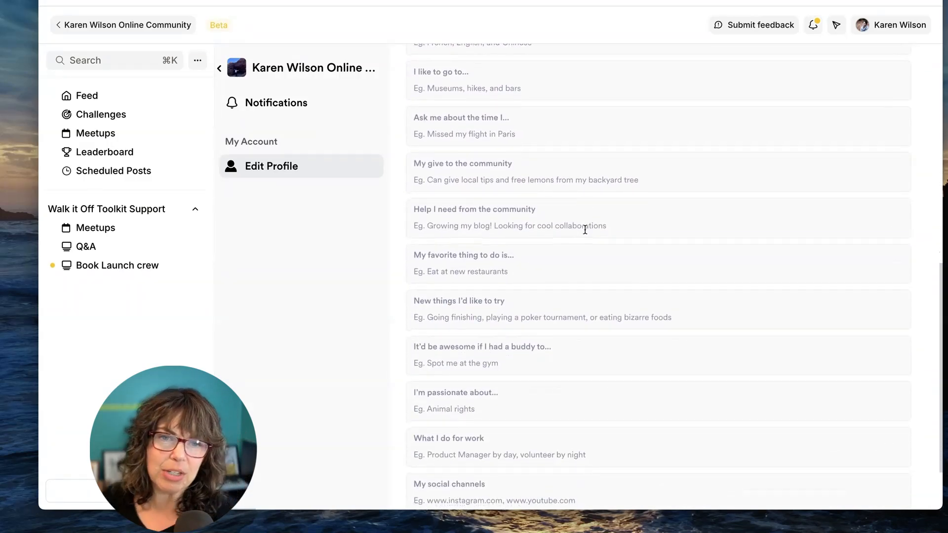
scroll(557, 242, down, 2)
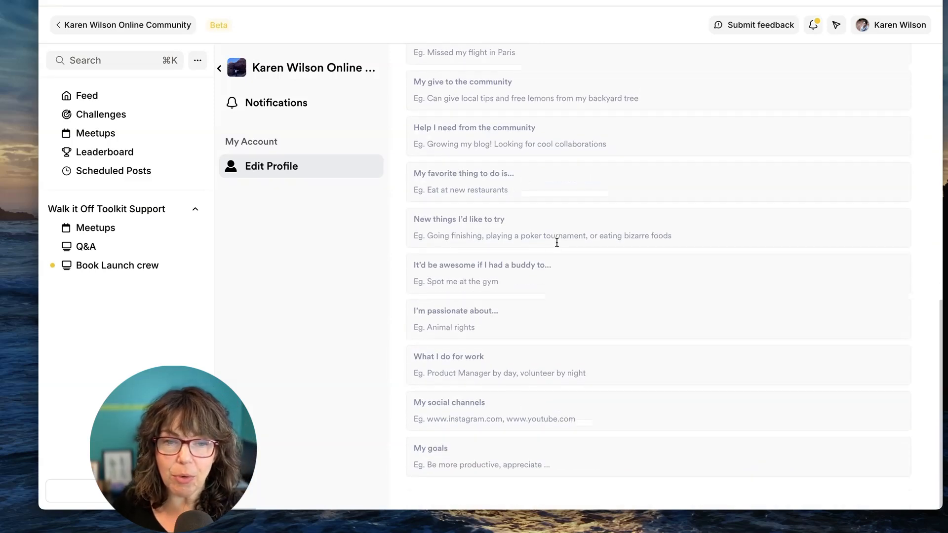
scroll(557, 241, up, 3)
scroll(556, 245, up, 3)
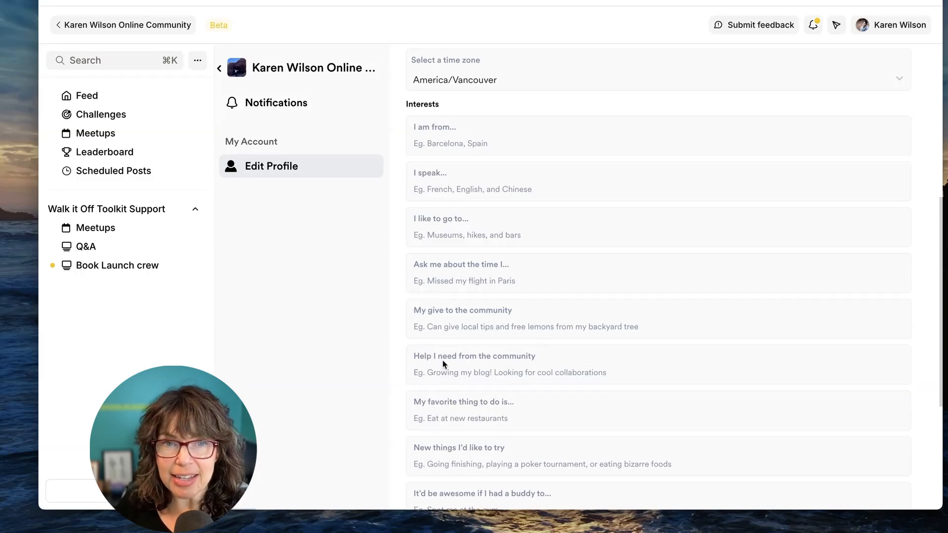
scroll(461, 362, up, 1)
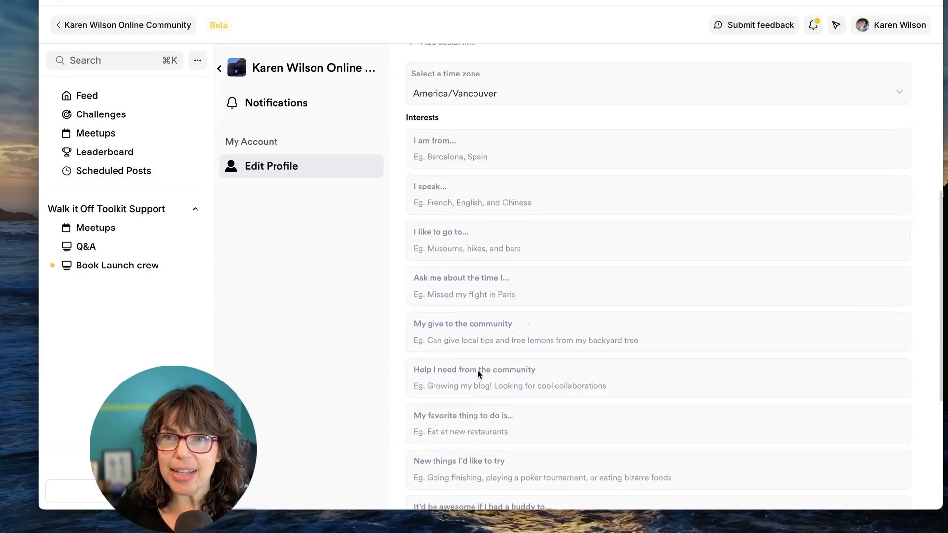
scroll(461, 365, down, 4)
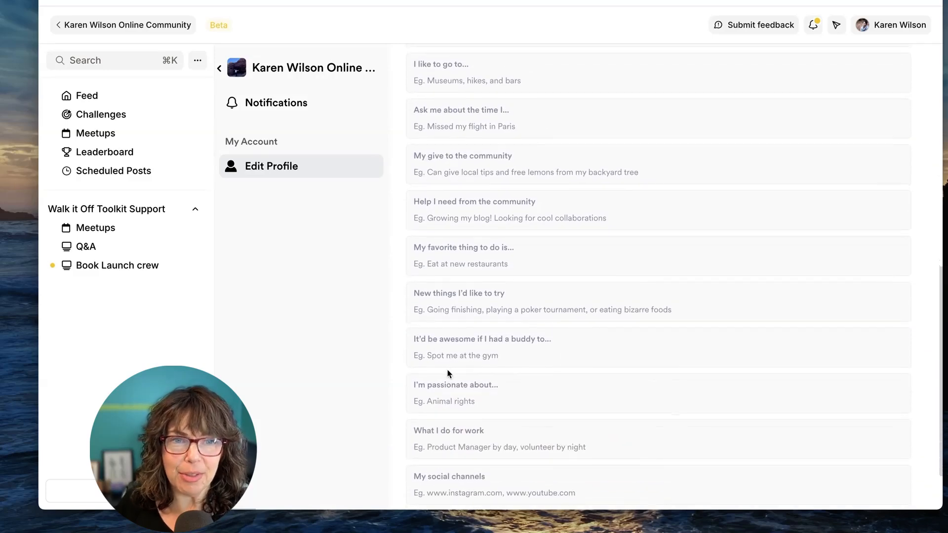
scroll(449, 366, up, 10)
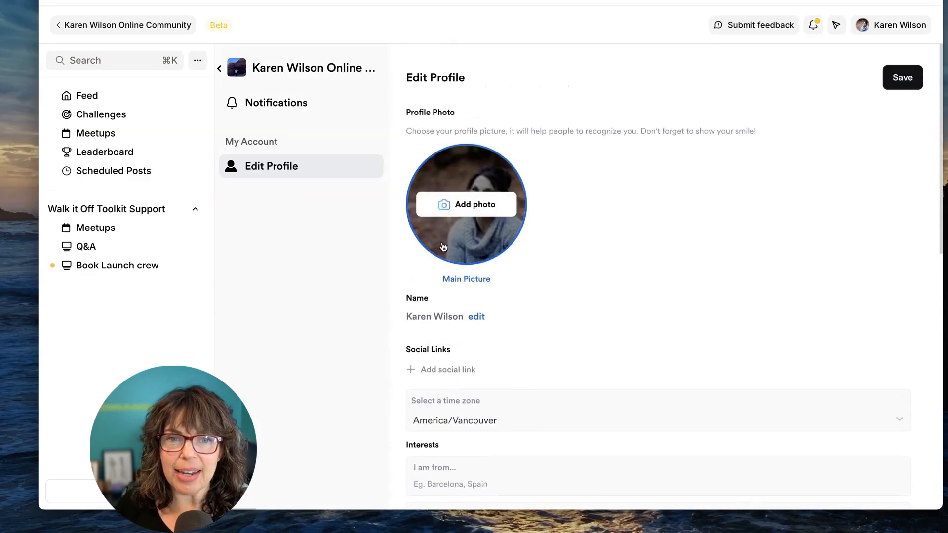
scroll(496, 332, down, 1)
scroll(495, 331, down, 10)
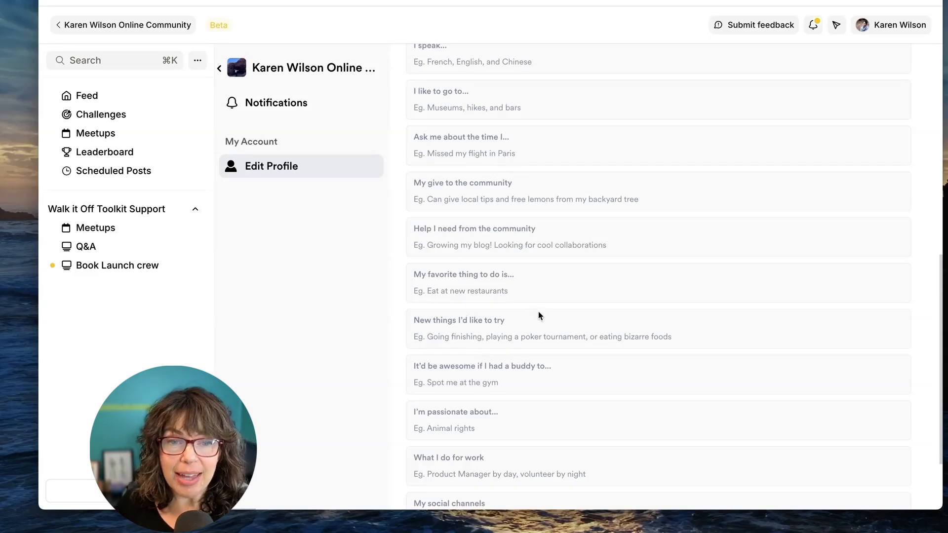
scroll(538, 311, down, 3)
scroll(511, 253, up, 10)
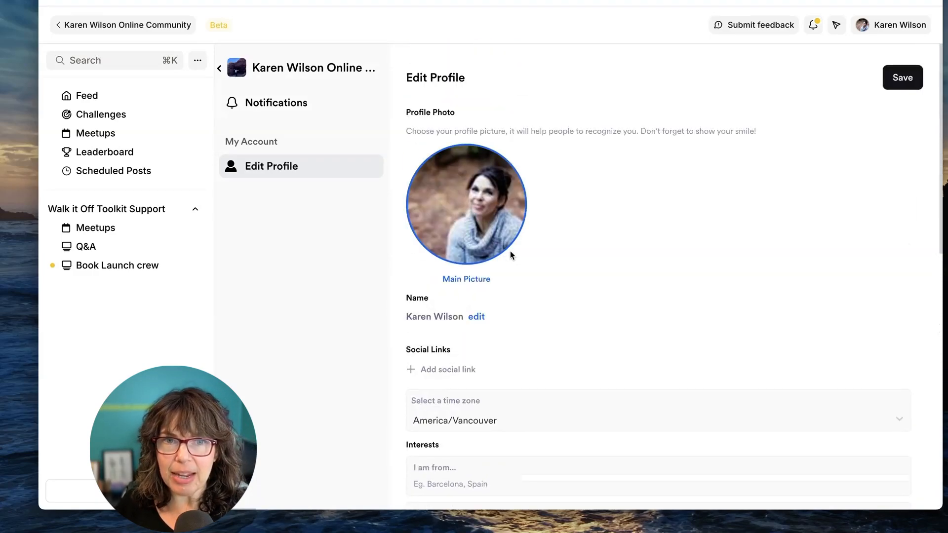
scroll(498, 345, down, 5)
scroll(496, 347, down, 3)
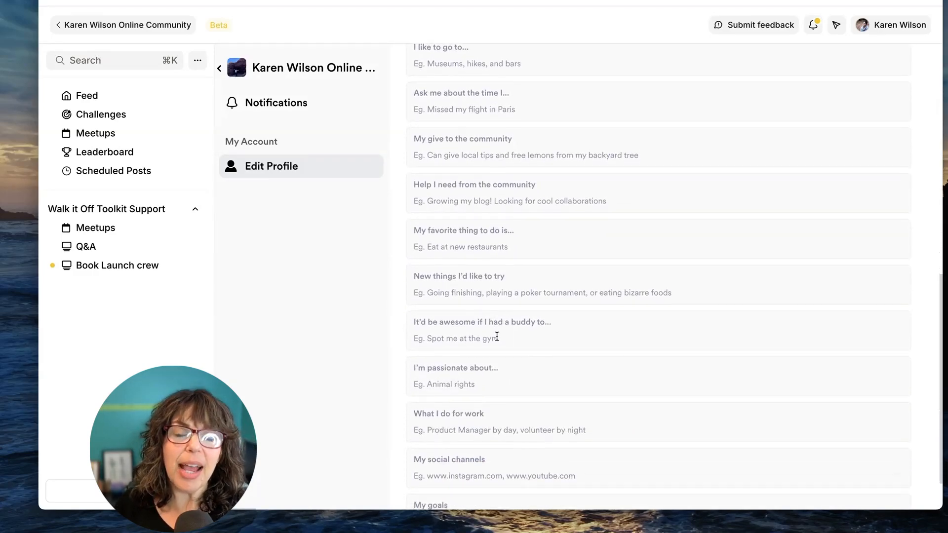
scroll(501, 335, down, 2)
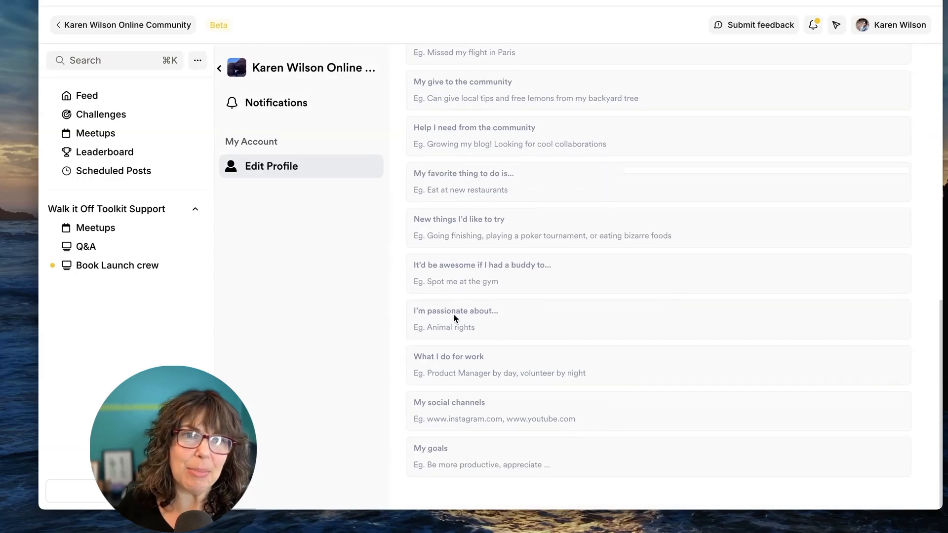
scroll(380, 268, up, 10)
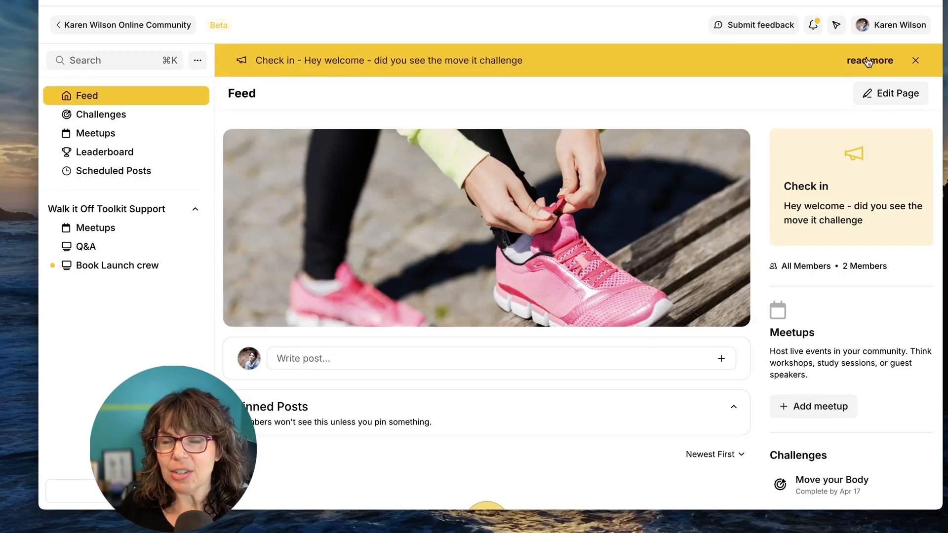
Step: Examine the member view of the community's challenges and the pinned announcement shown with them
click(109, 116)
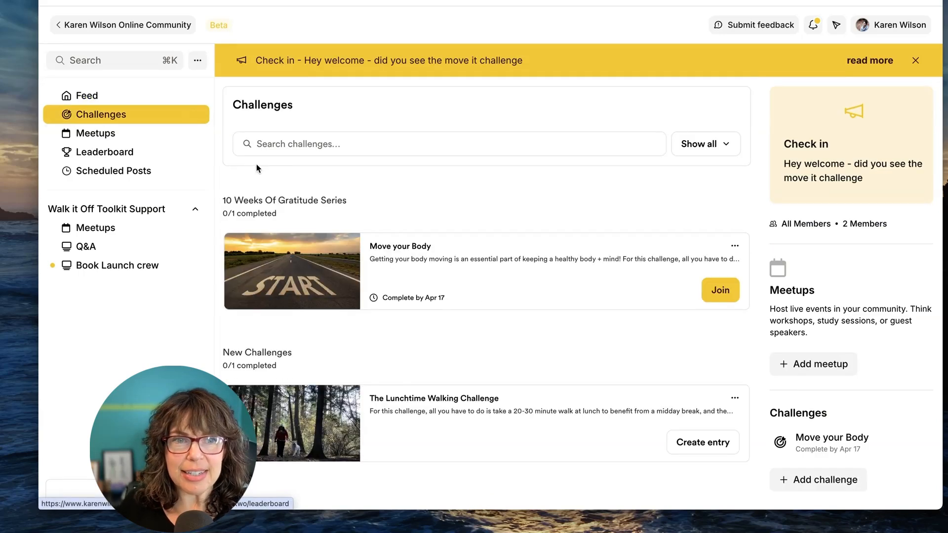
scroll(491, 271, down, 1)
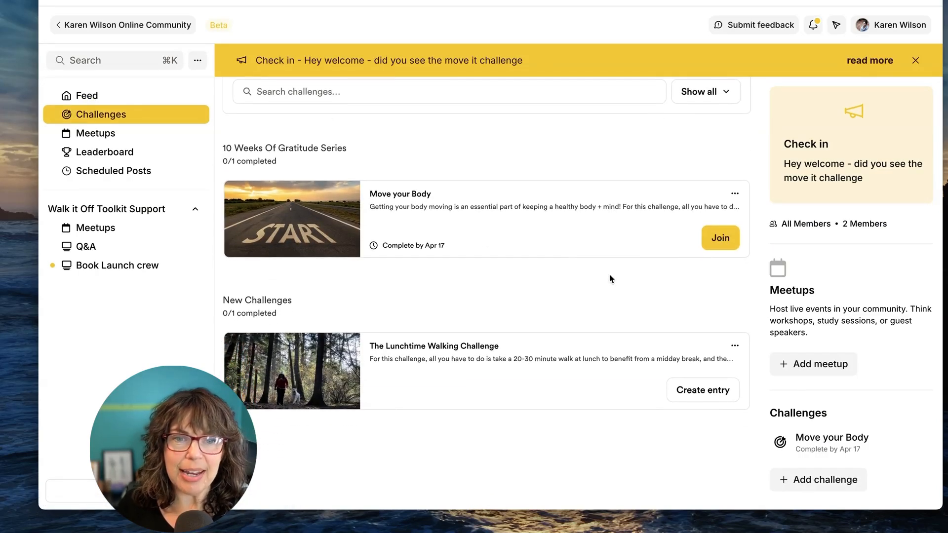
scroll(501, 395, up, 1)
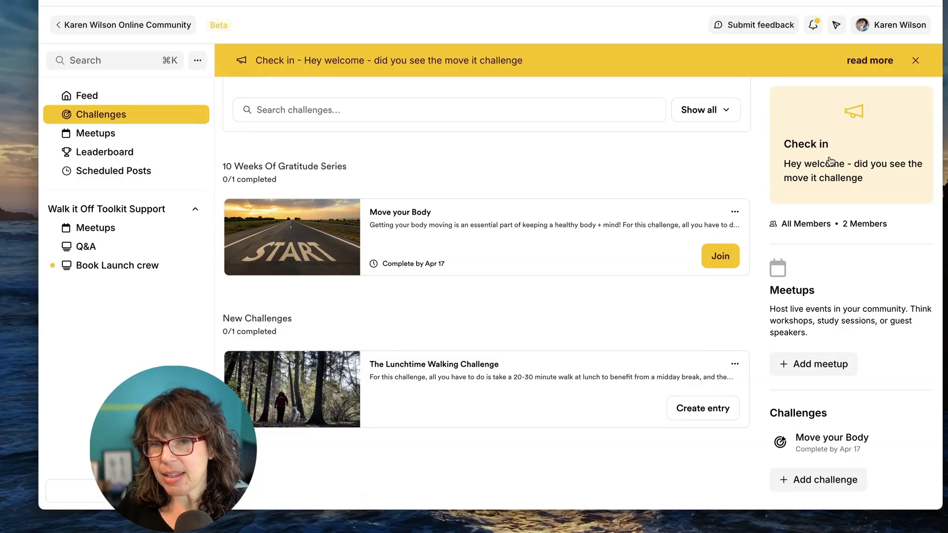
scroll(840, 207, down, 1)
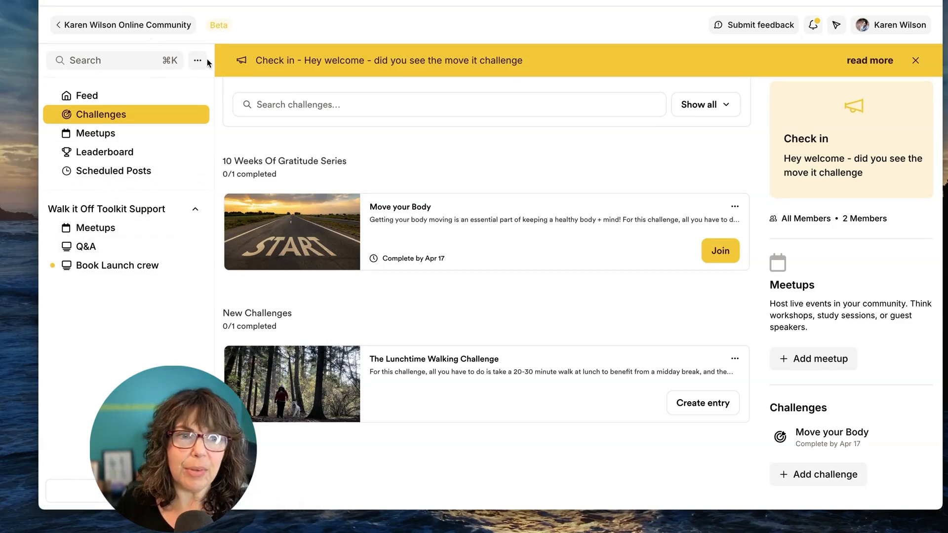
Step: View the Book Launch crew circle, Q&A circle and Meetups of Walk it Off Toolkit Support, and collapse the access group
click(109, 270)
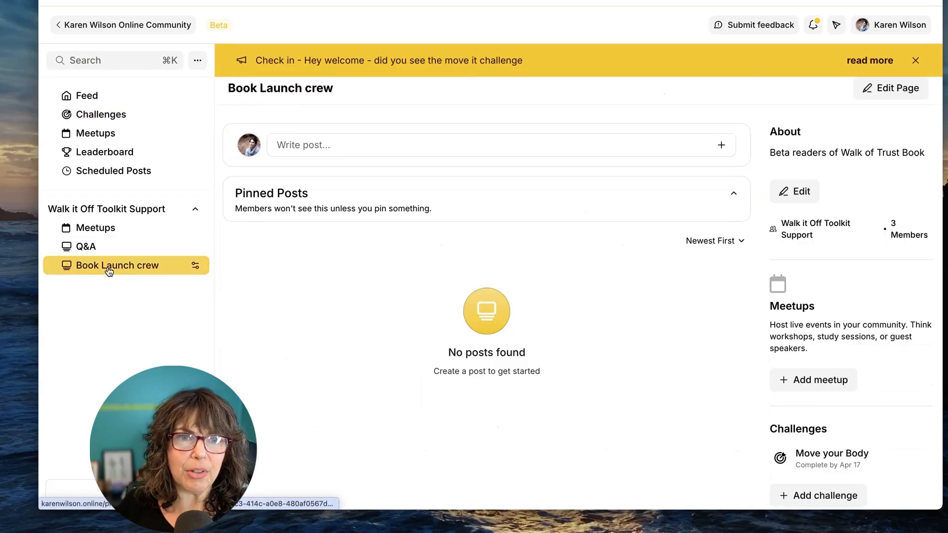
click(85, 245)
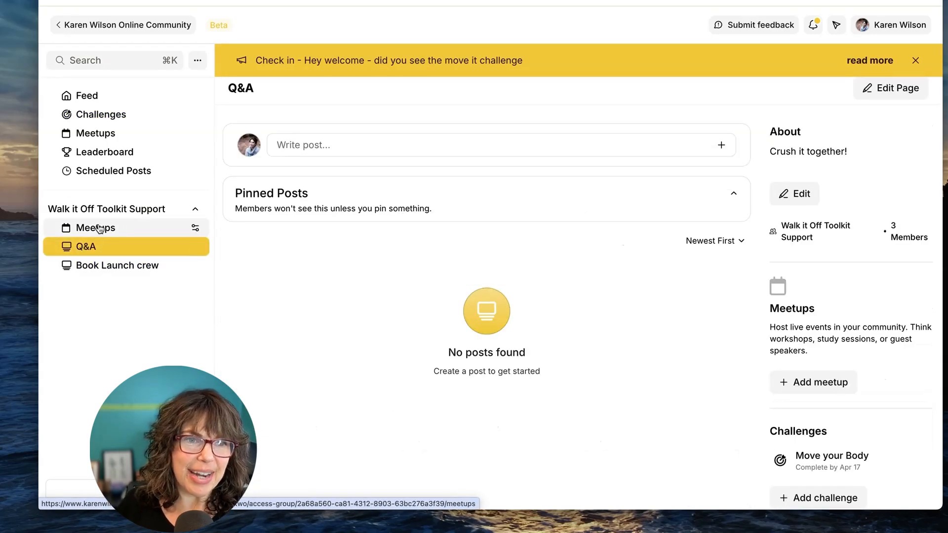
click(100, 227)
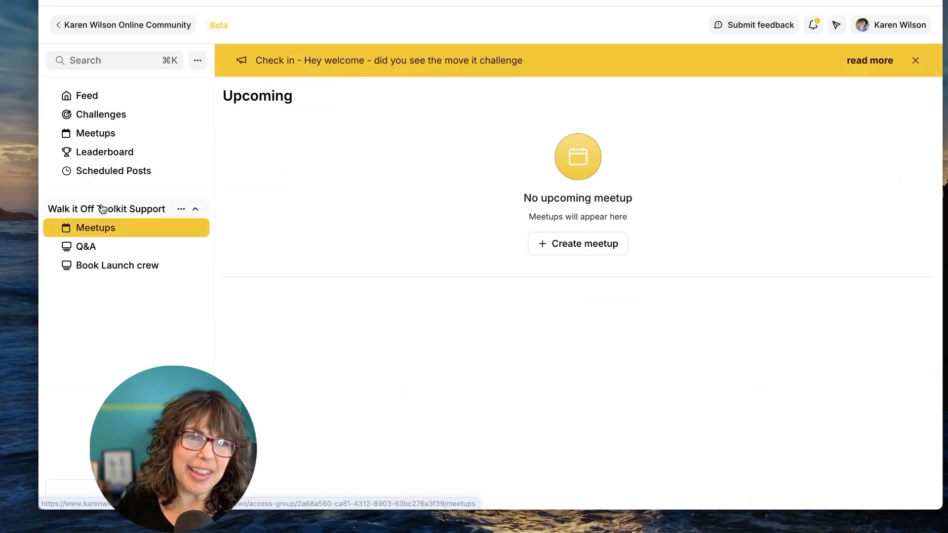
click(101, 209)
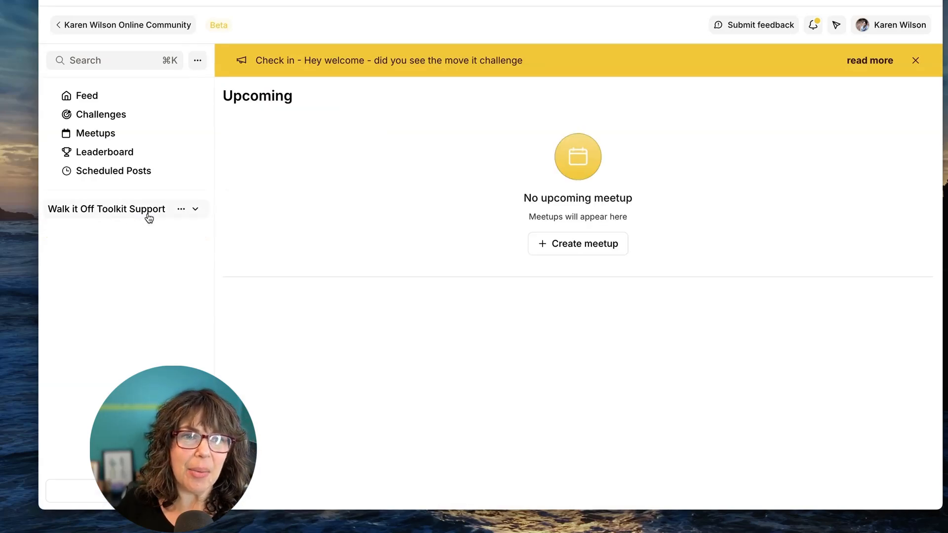
Step: Create a custom page named Resourses in Walk it Off Toolkit Support, linking to the Walk it Off Program product page in a new tab
click(181, 210)
mouse_move(152, 247)
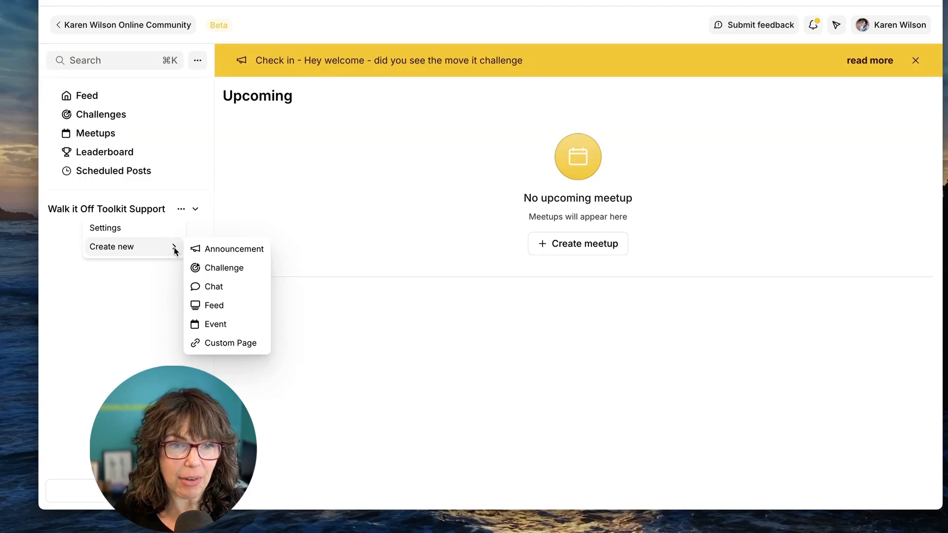
click(232, 343)
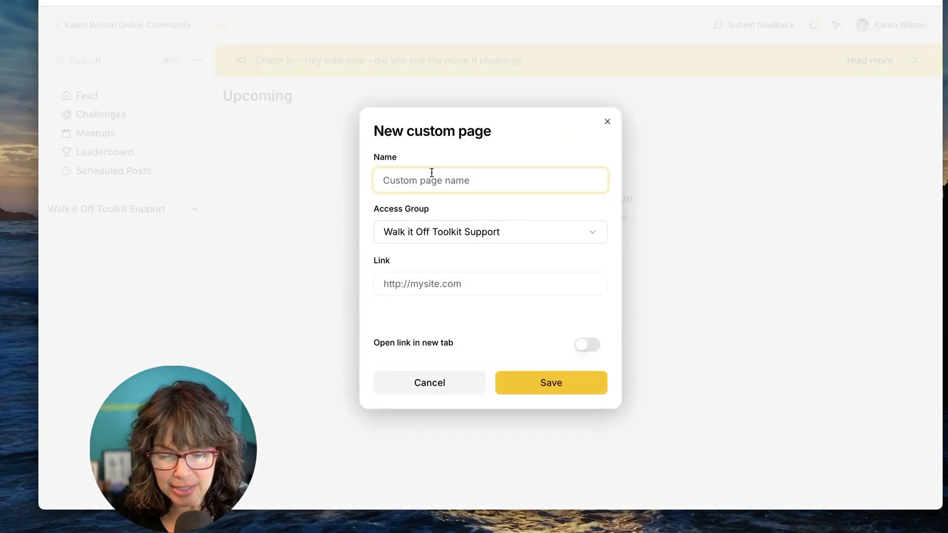
text(Resourses)
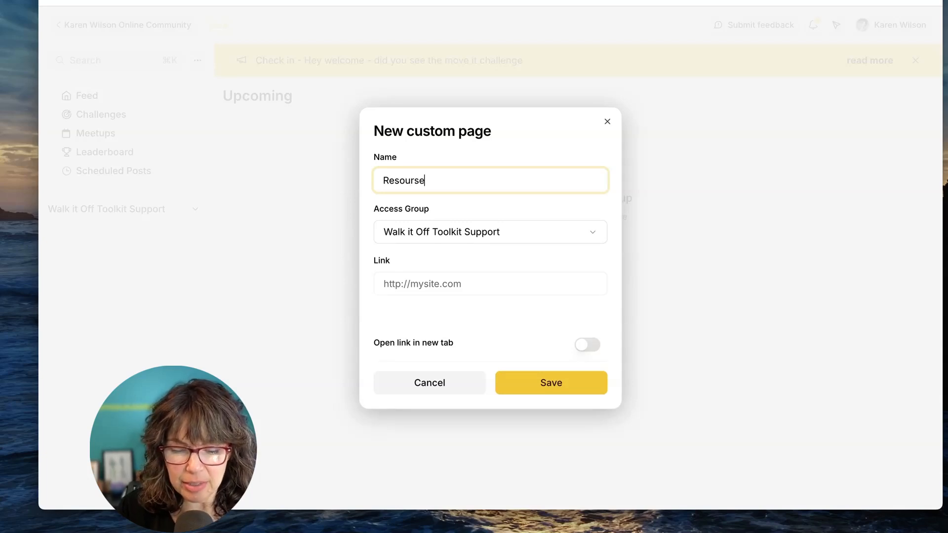
click(406, 283)
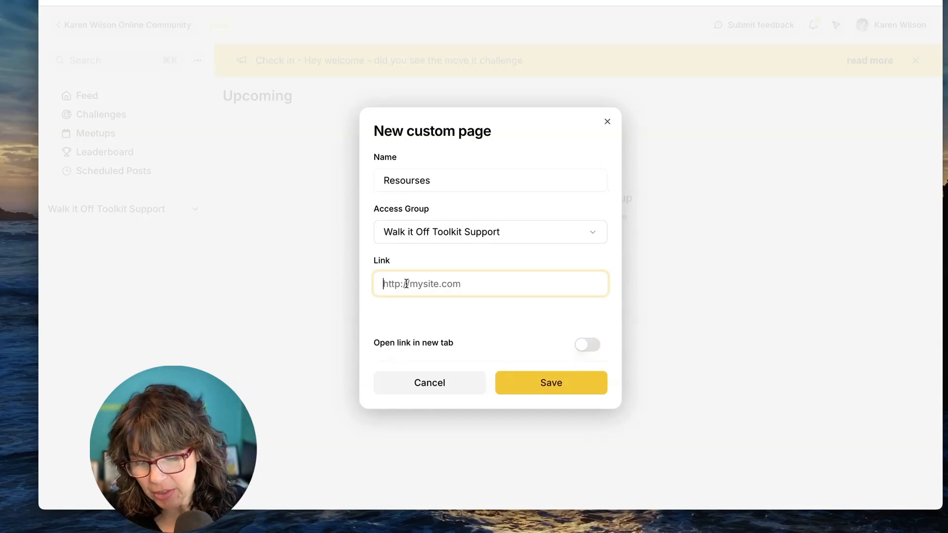
key(super+v)
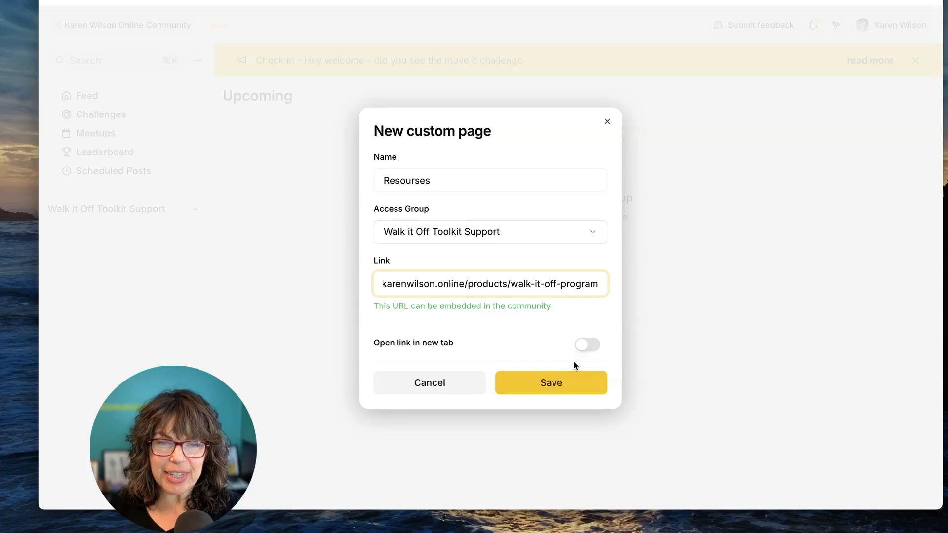
click(586, 346)
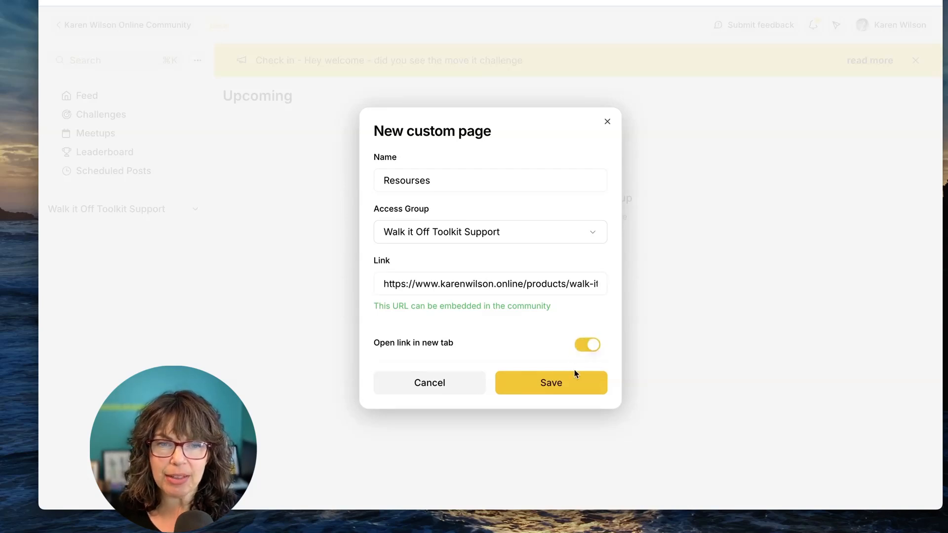
click(554, 388)
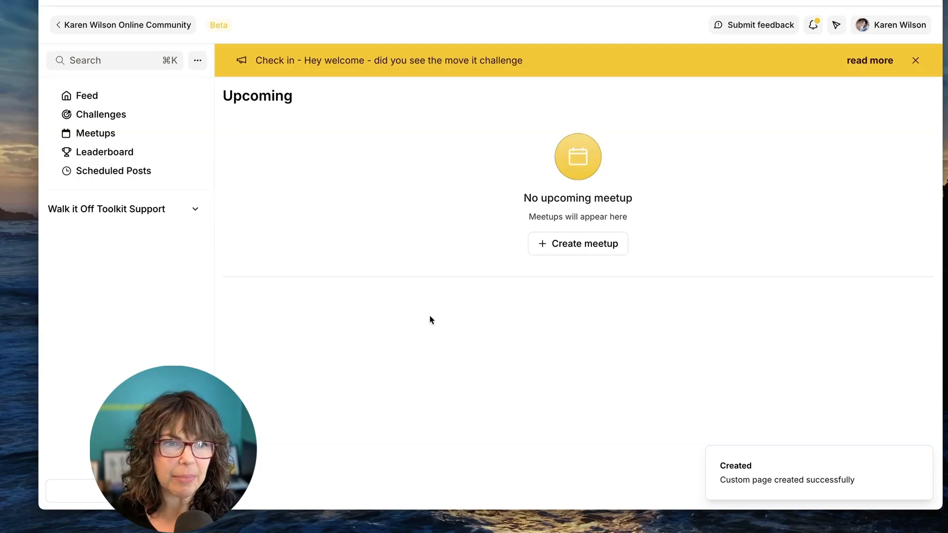
Step: Expand Walk it Off Toolkit Support, look through the community feed, and open the Resourses page
click(195, 209)
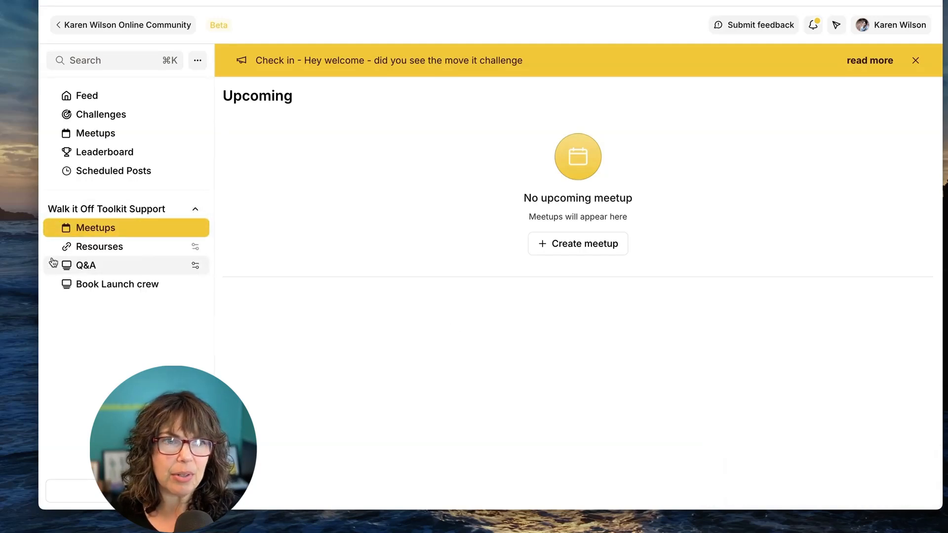
click(74, 95)
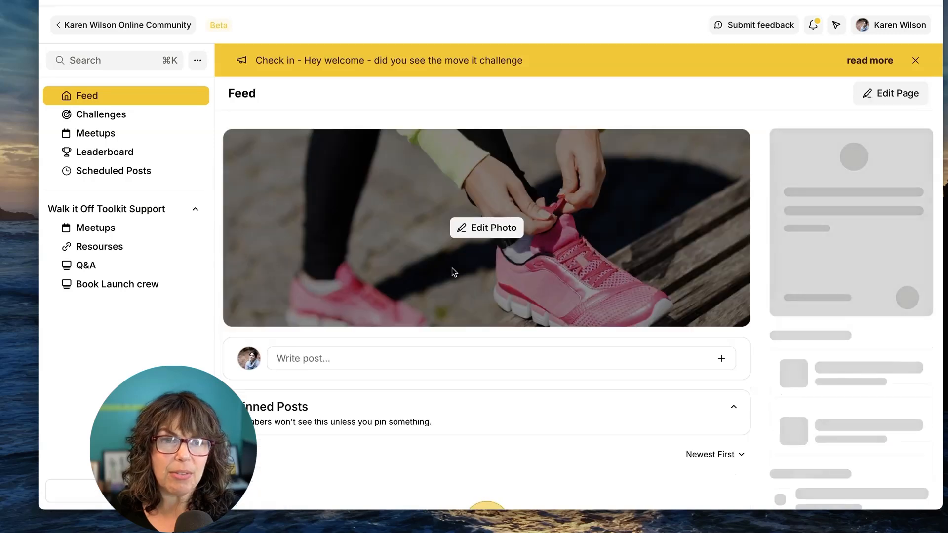
scroll(454, 291, down, 3)
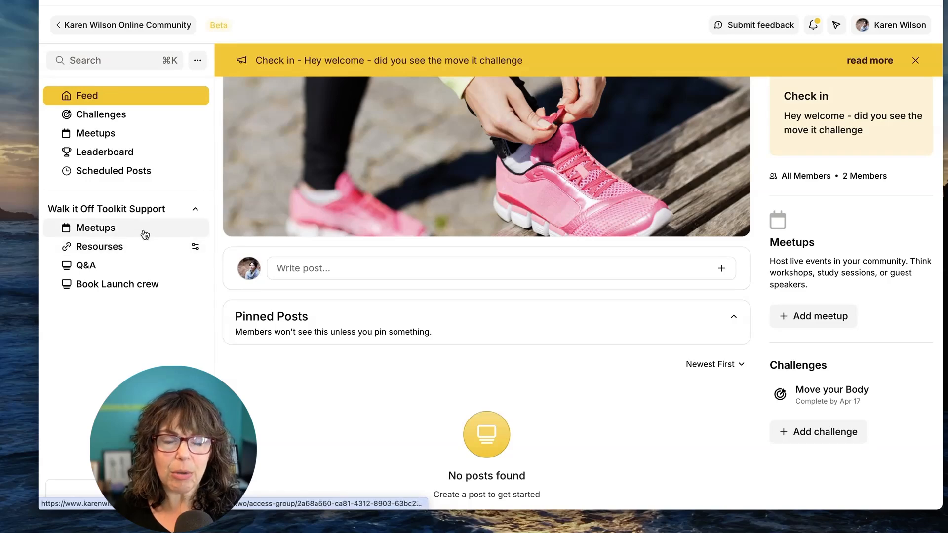
click(105, 247)
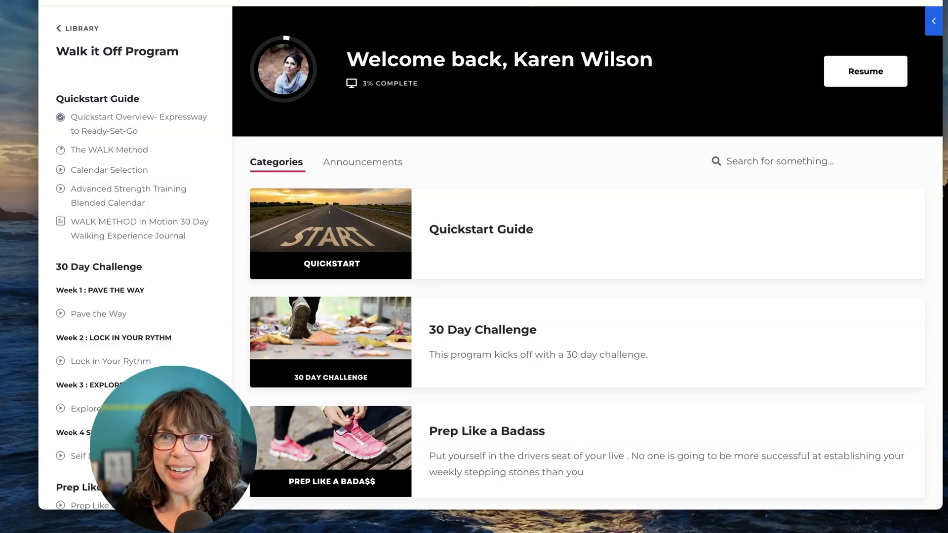
Step: Switch to the Walk it Off Program course in the Kajabi admin and open its active Momentum template for customization
click(795, 1)
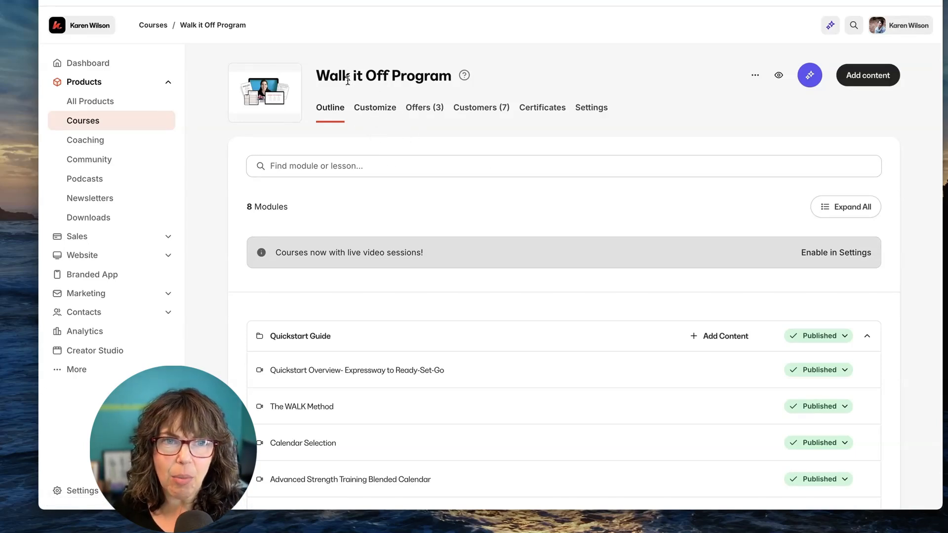
click(379, 116)
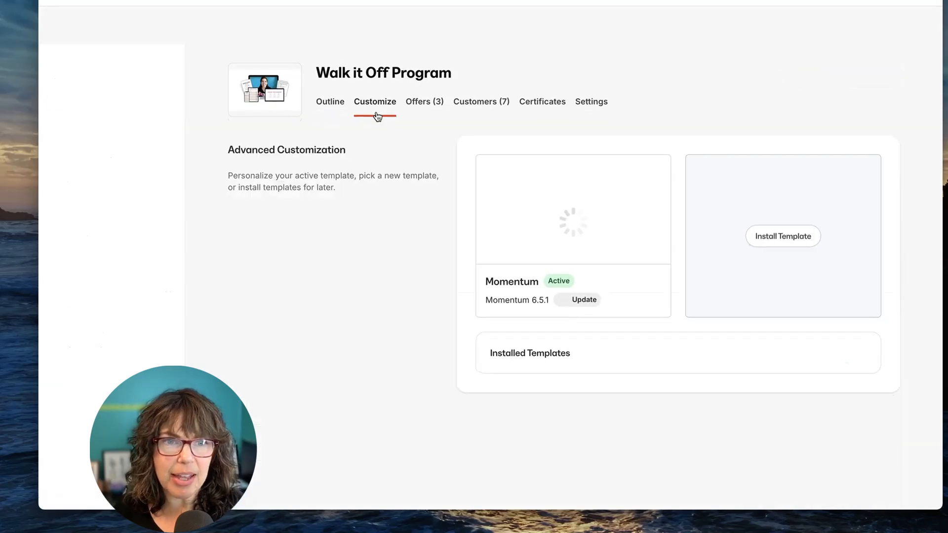
mouse_move(618, 176)
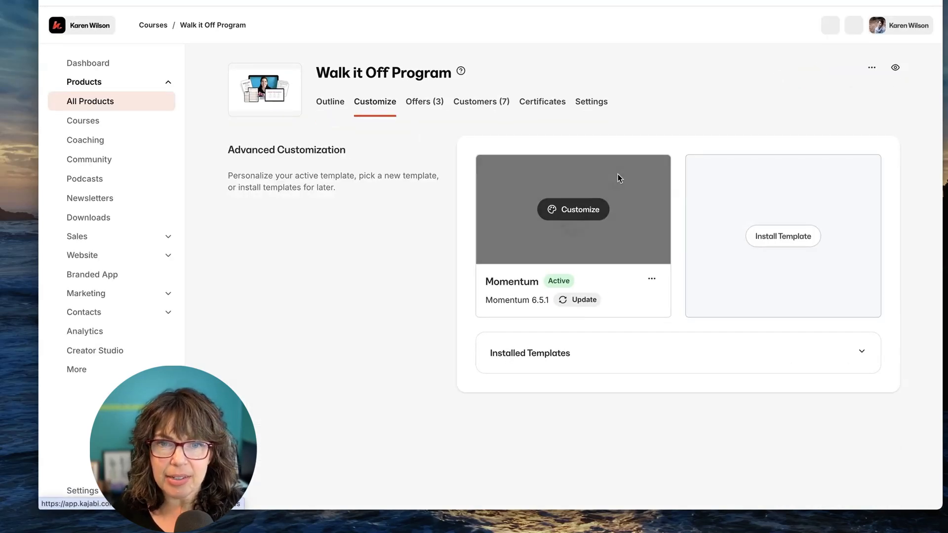
click(580, 210)
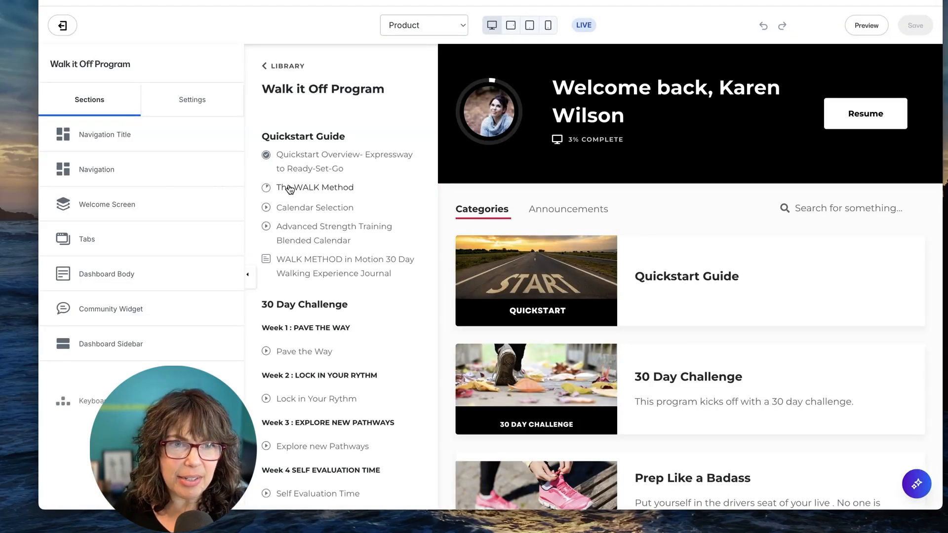
Step: Set the course template's Community Widget circle to "Welcome to the community space !" and check the widget in the page preview
click(114, 308)
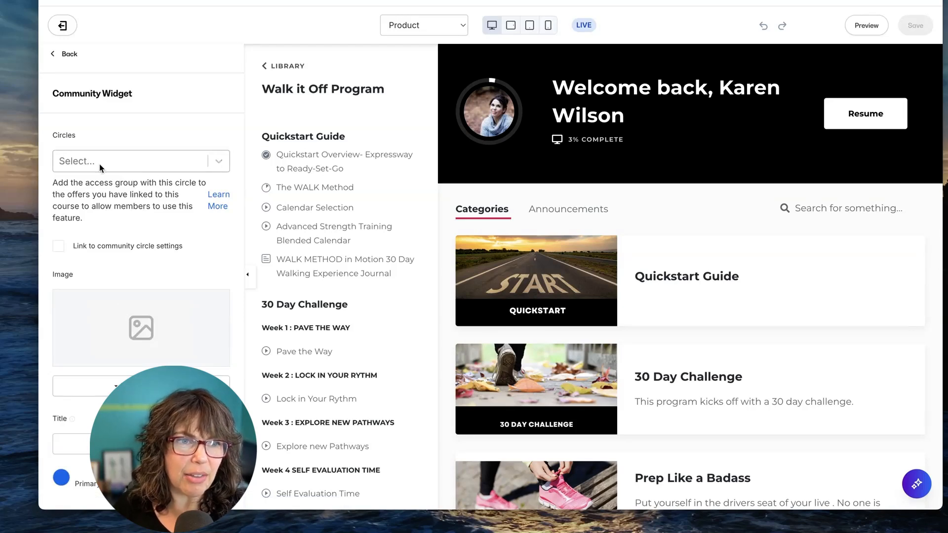
click(218, 159)
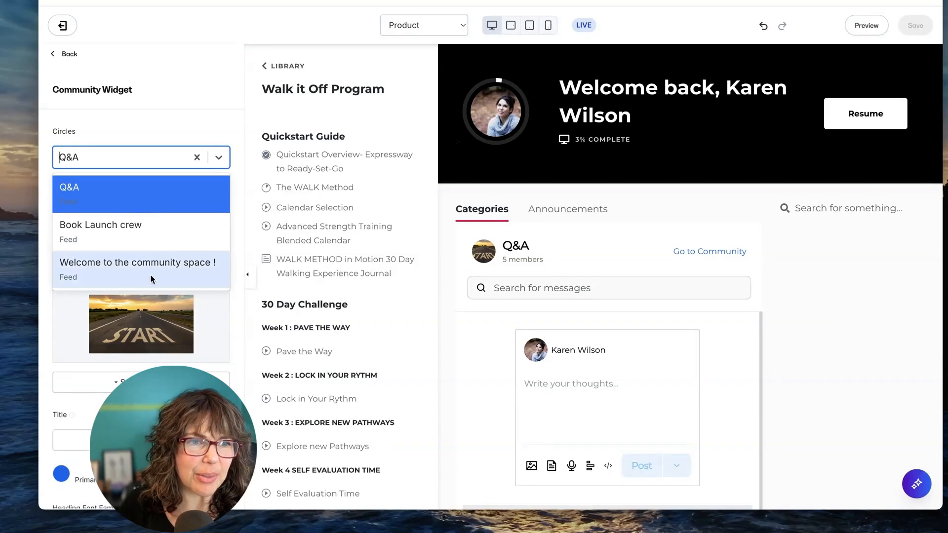
click(148, 272)
scroll(555, 306, down, 3)
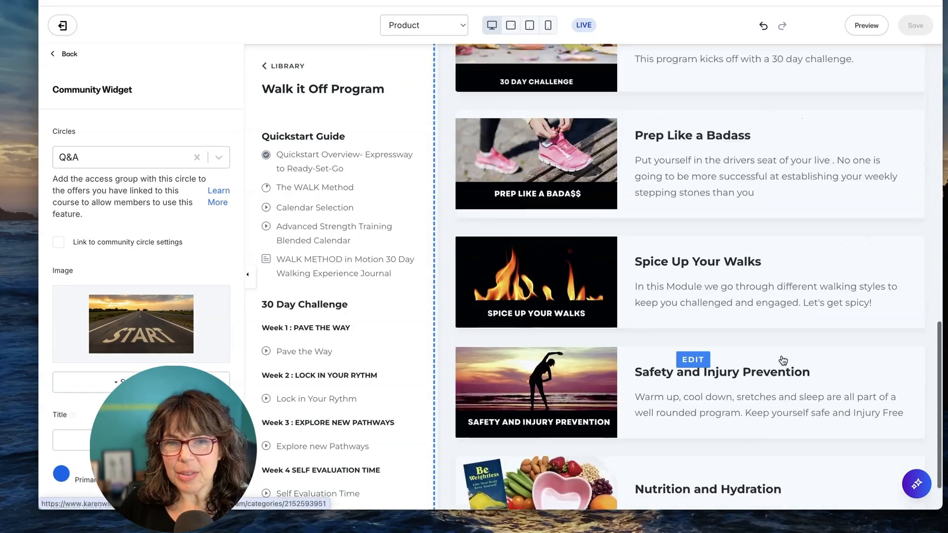
scroll(783, 360, up, 4)
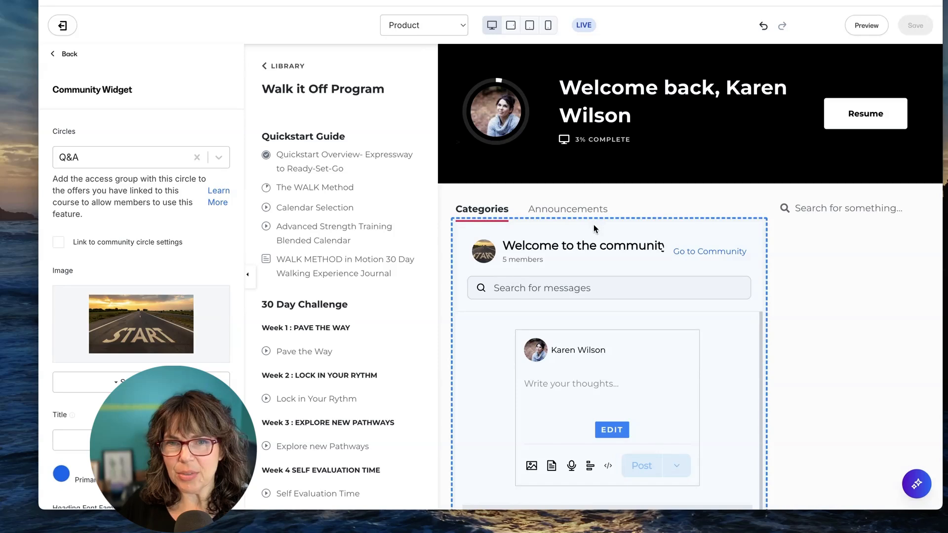